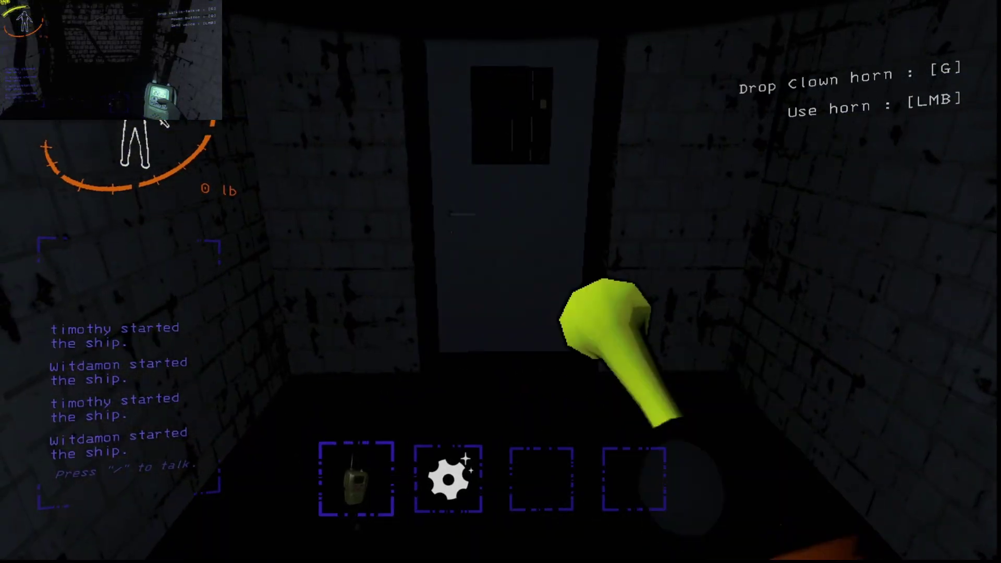
# Open the door onto the stairwell catwalk with the walkie-talkie in hand
pyautogui.press('e')
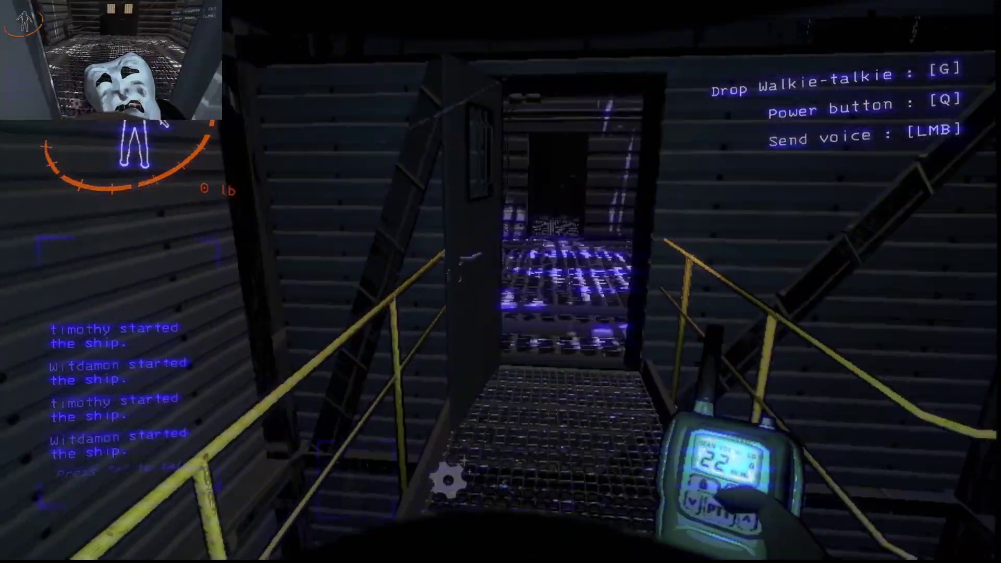
# Swap between clown horn and walkie-talkie while following the teammate onto the catwalk
pyautogui.press('w')
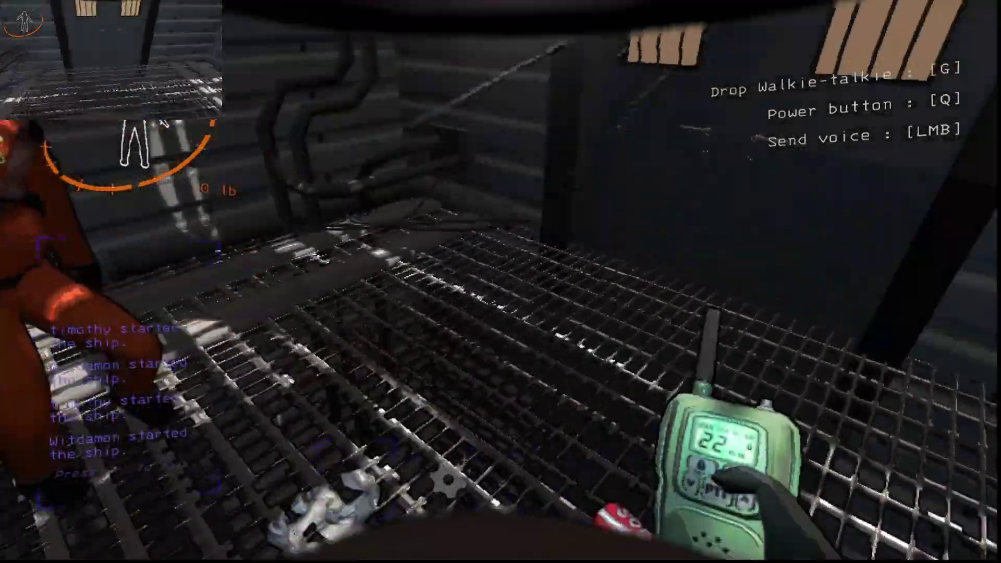
pyautogui.press('g')
pyautogui.press('e')
pyautogui.press('g')
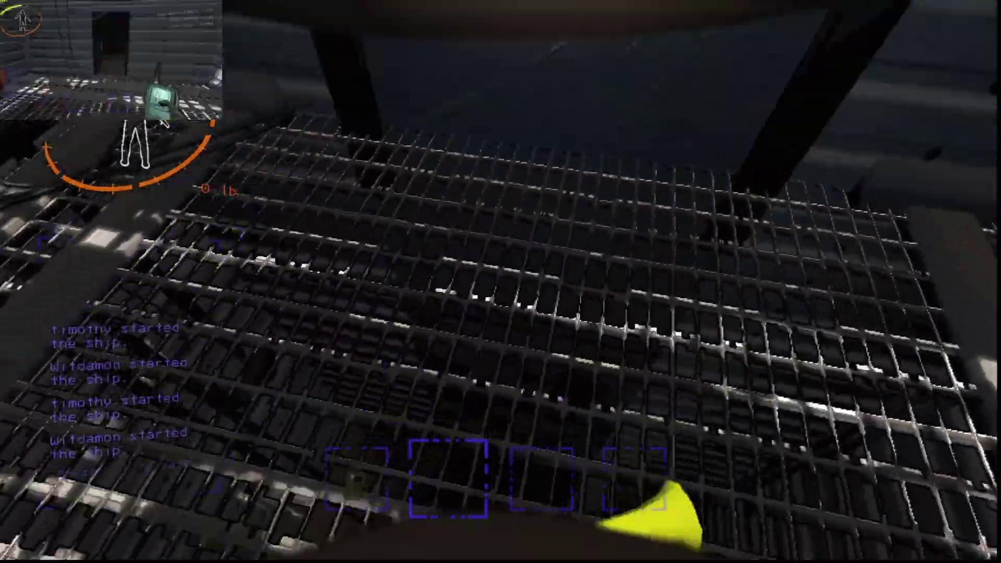
pyautogui.press('w')
pyautogui.press('e')
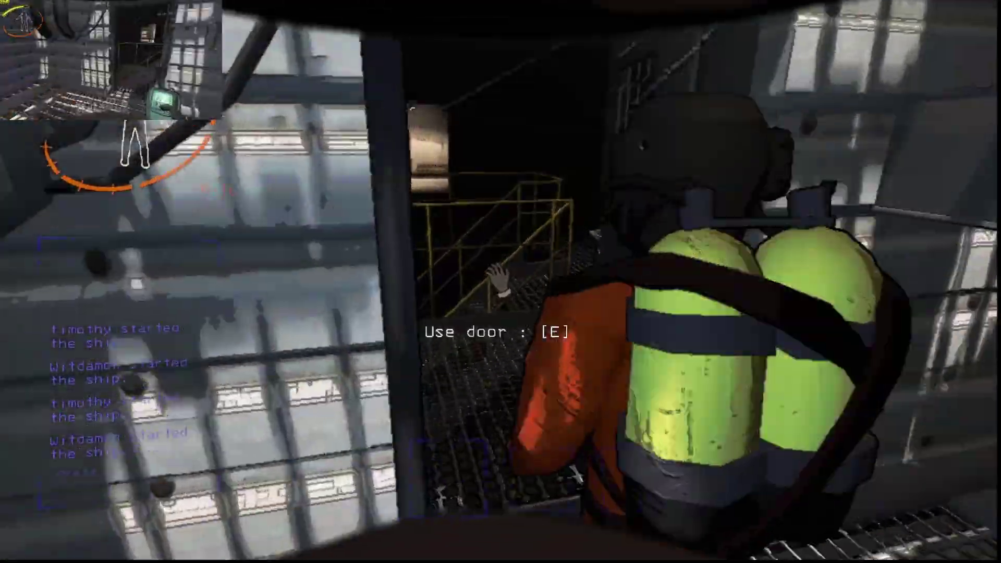
pyautogui.press('w')
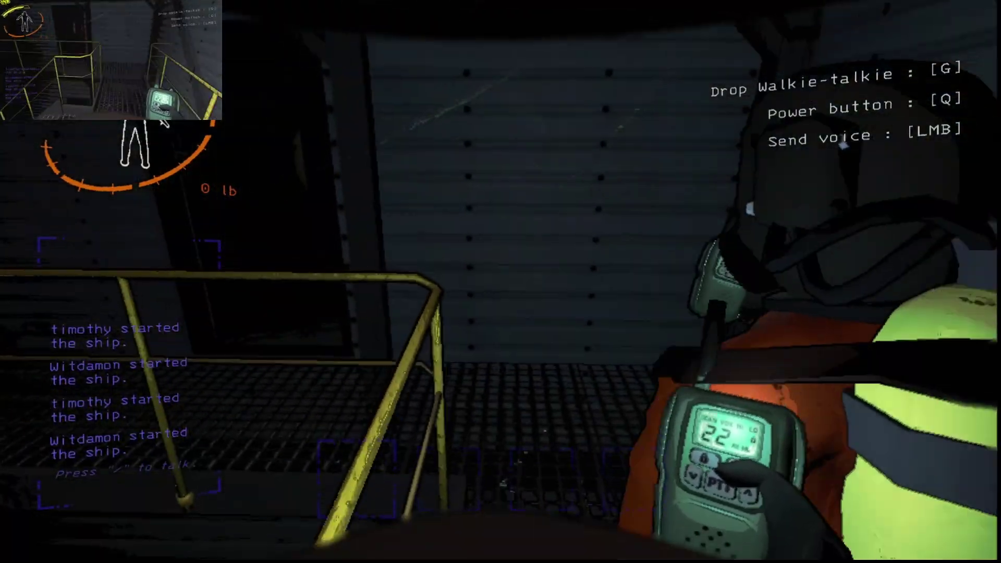
pyautogui.press('w')
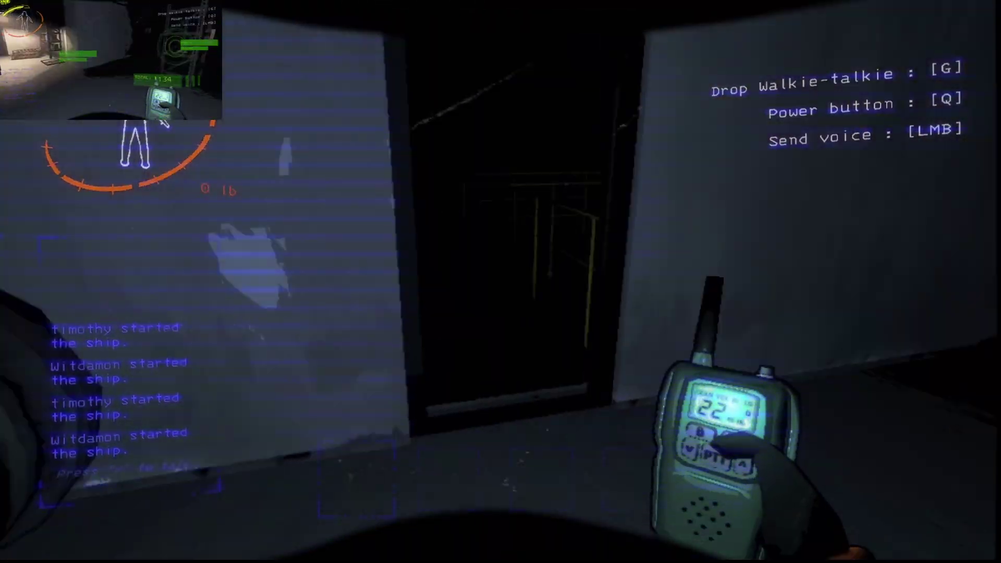
pyautogui.press('w')
# Scan for scrap and pick up the Comedy mask
pyautogui.rightClick(501, 281)
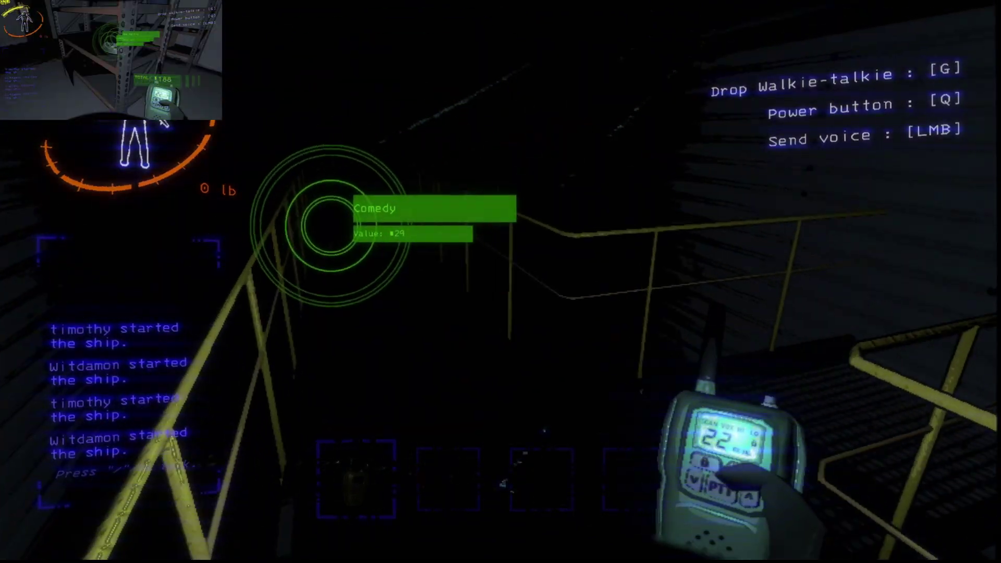
pyautogui.press('w')
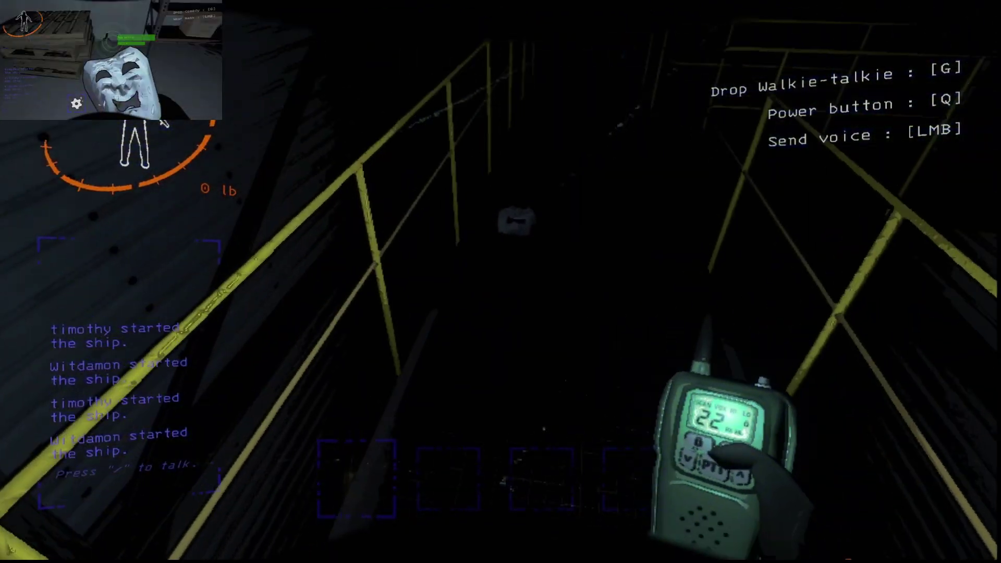
pyautogui.press('e')
pyautogui.scroll(-1, 501, 282)
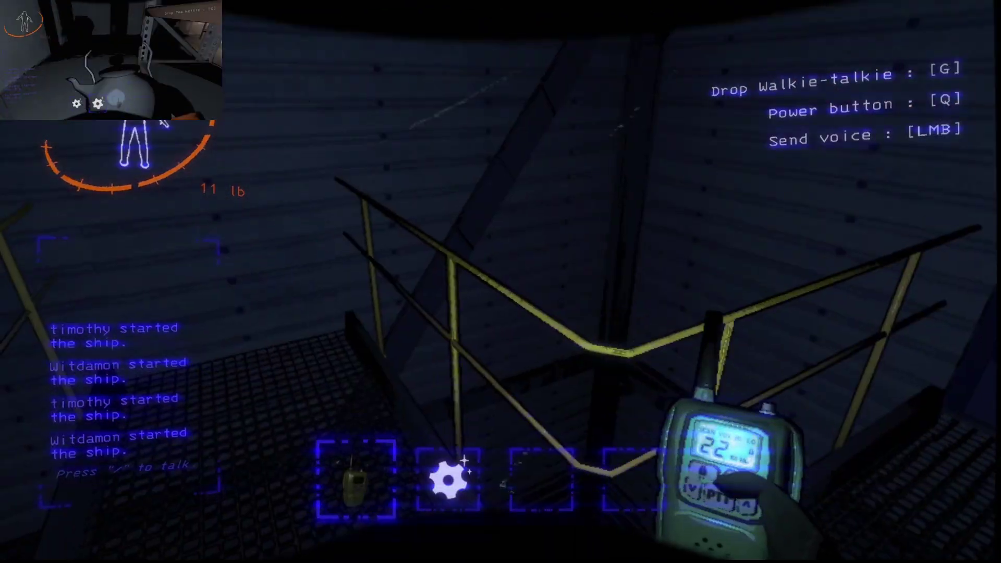
# Go through the next door into the dark room and scan to find the Brass bell
pyautogui.press('e')
pyautogui.press('w')
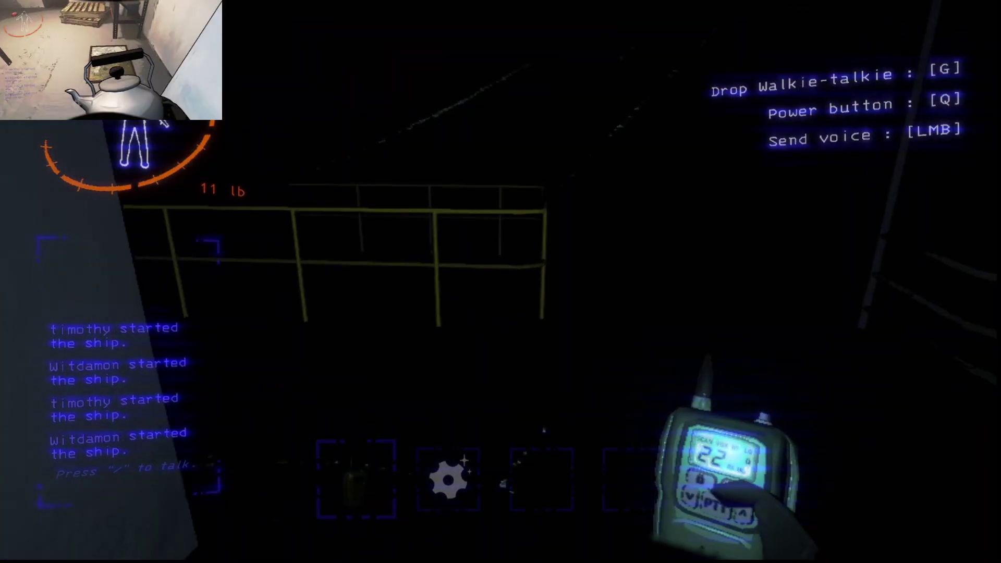
pyautogui.press('w')
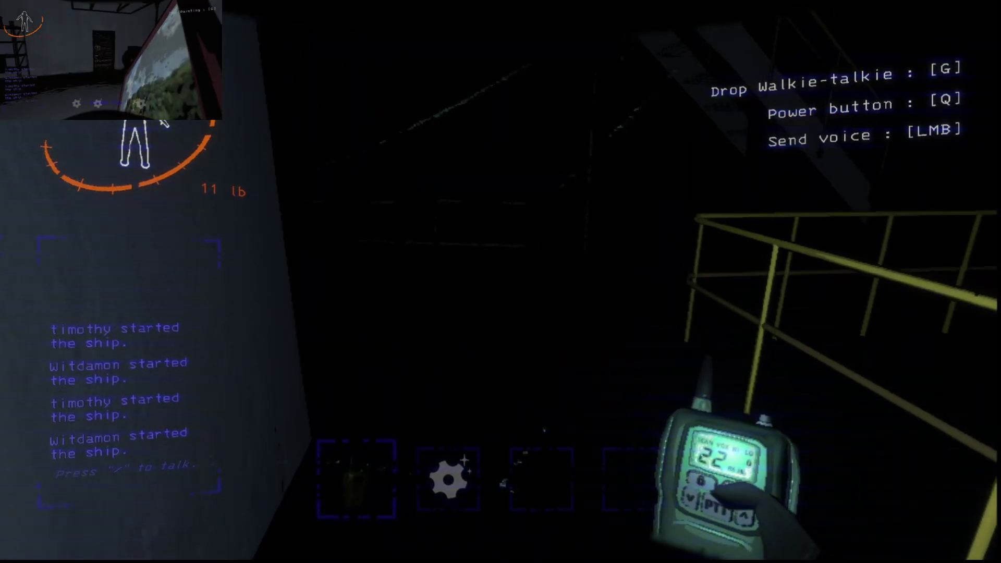
pyautogui.press('w')
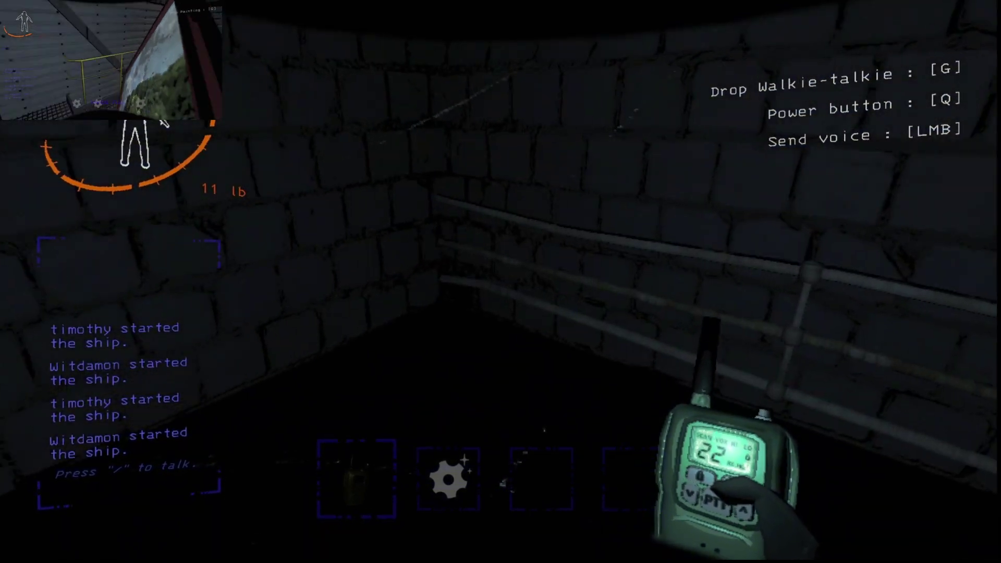
pyautogui.press('w')
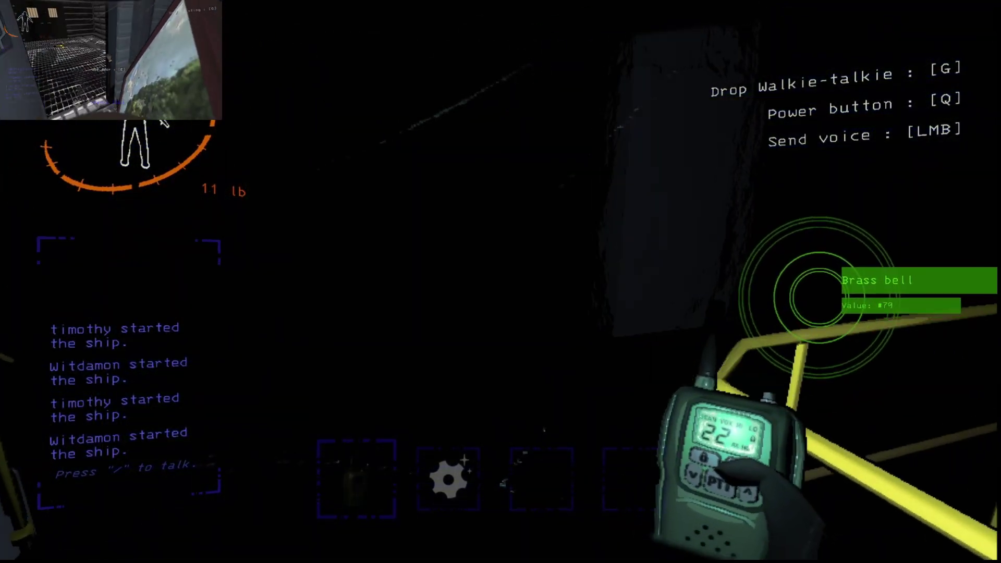
pyautogui.rightClick(500, 282)
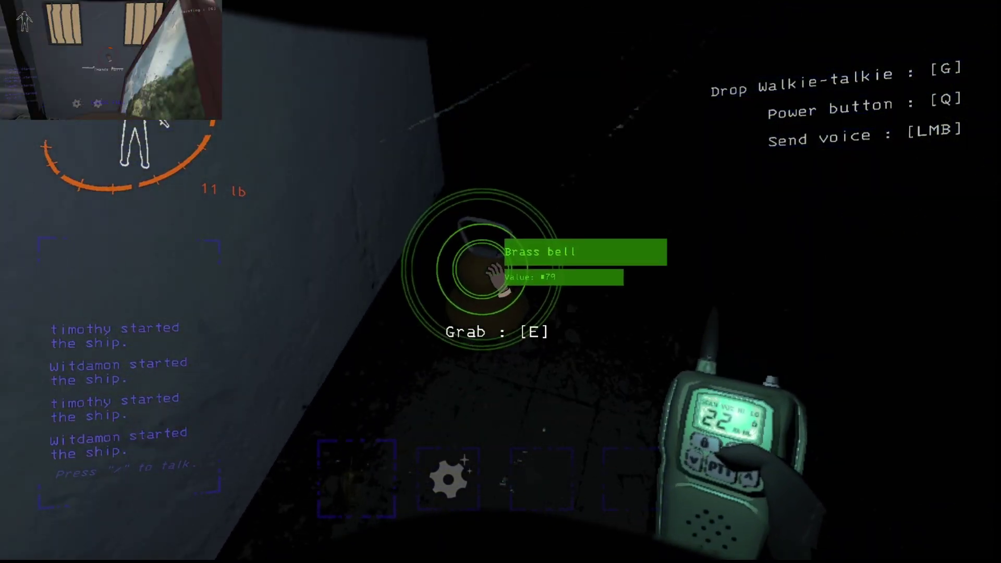
# Pick up the Brass bell and climb the stairs along the upper catwalk
pyautogui.press('e')
pyautogui.scroll(-1, 500, 281)
pyautogui.scroll(-1, 501, 282)
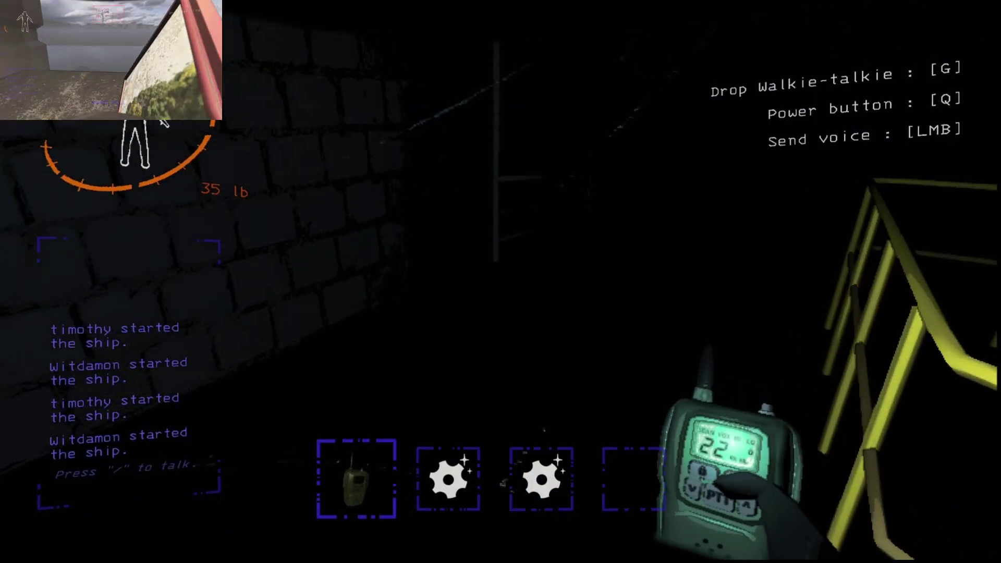
pyautogui.press('w')
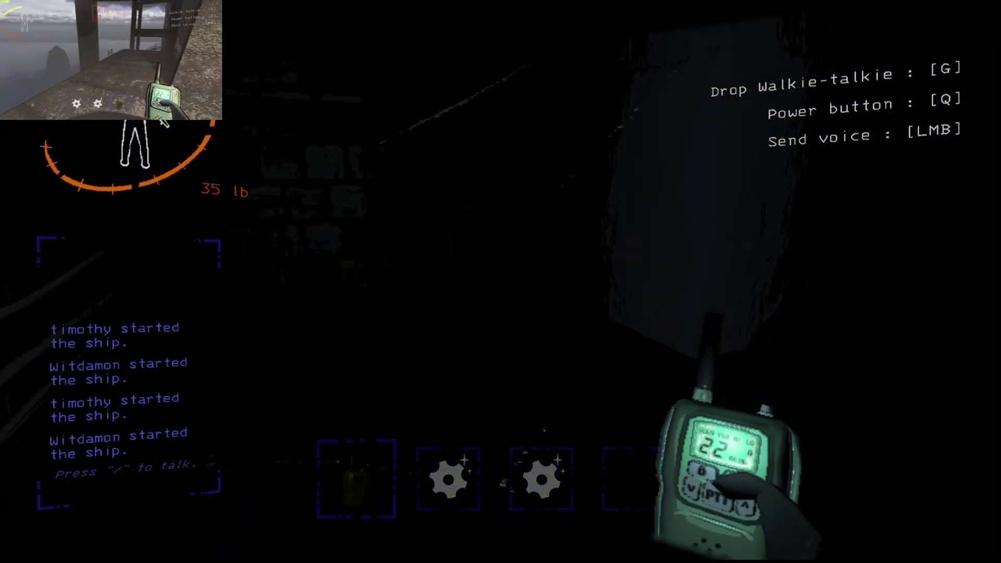
pyautogui.press('w')
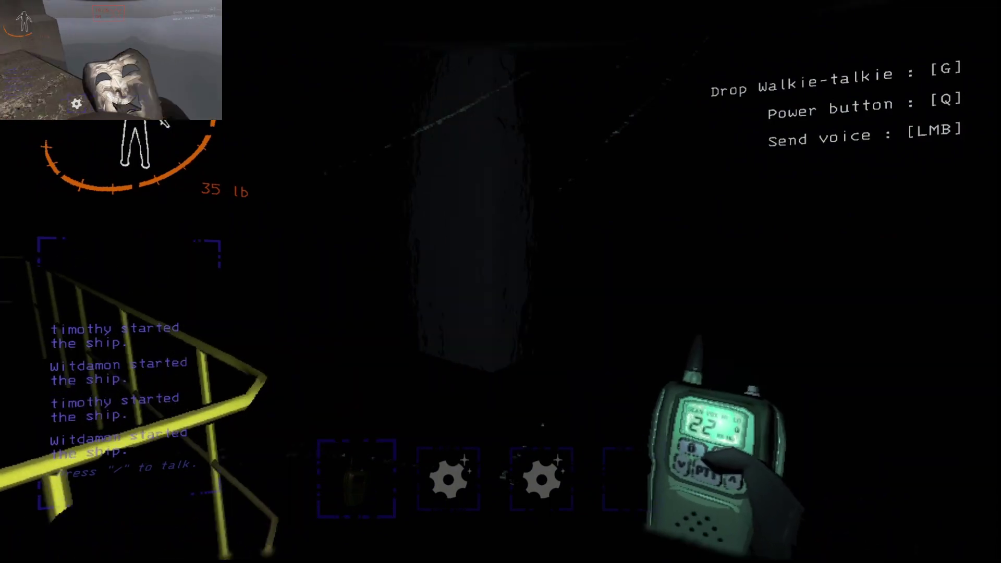
pyautogui.press('w')
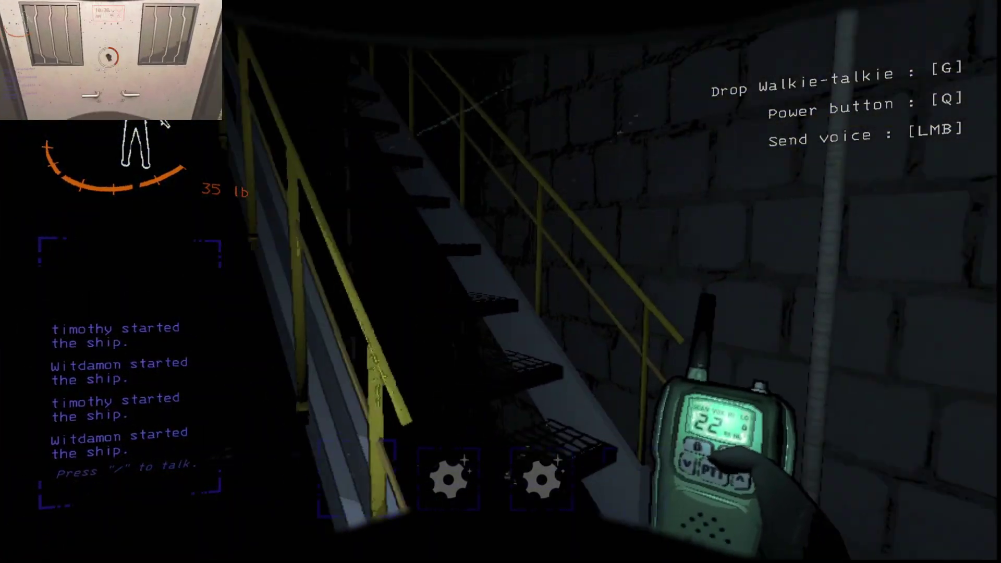
pyautogui.press('w')
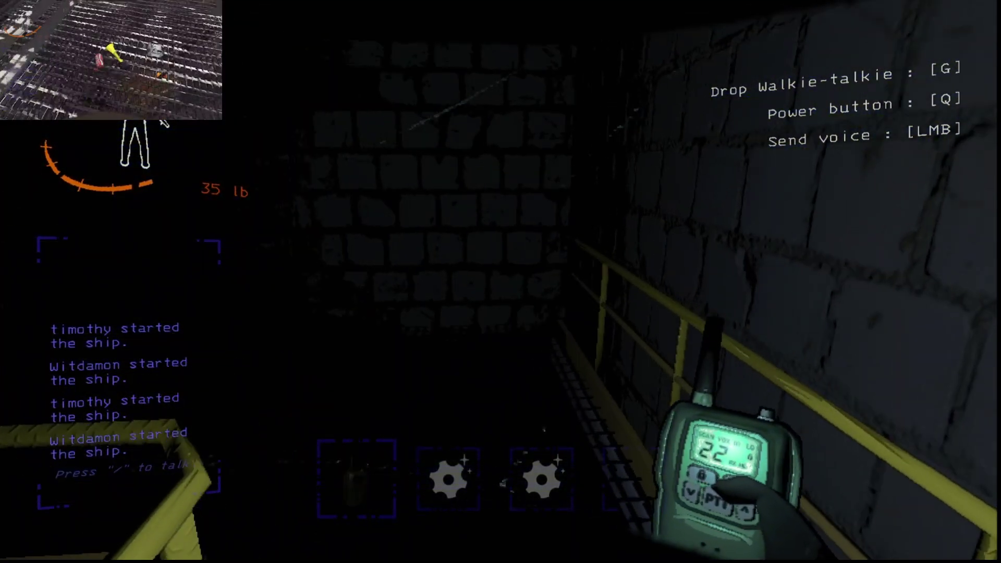
pyautogui.press('w')
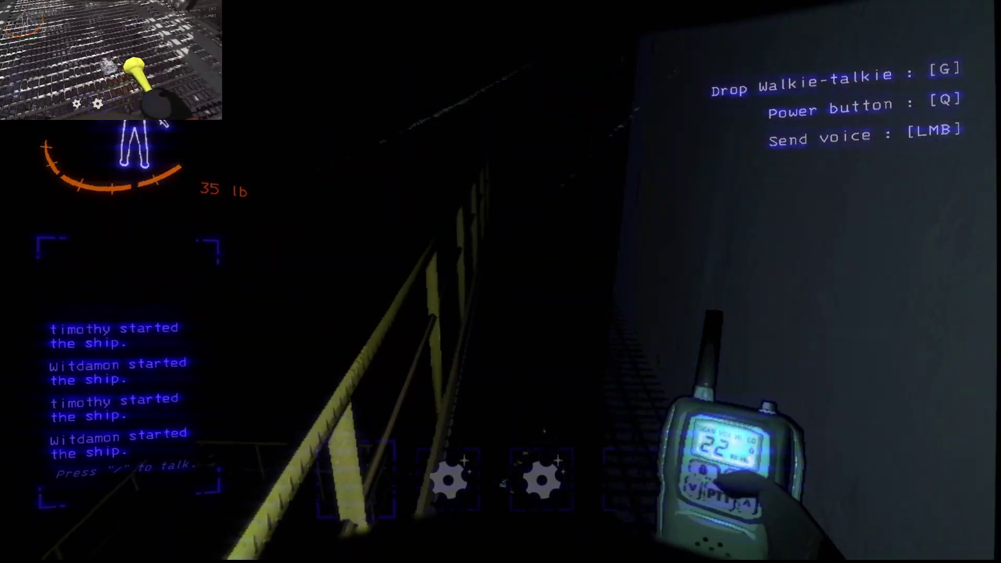
pyautogui.press('w')
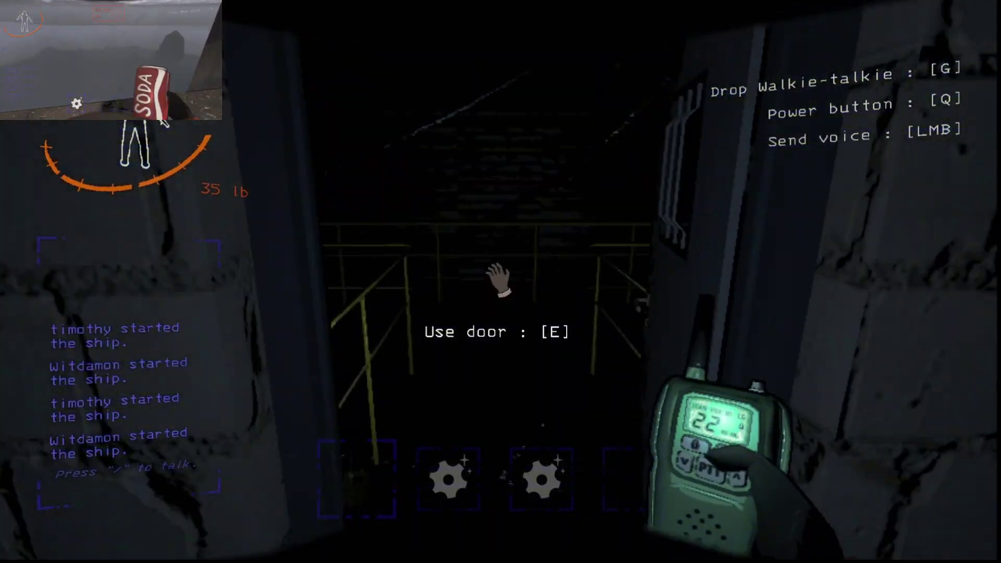
# Pass through the lit storage room and yellow-railed catwalk into the grated room
pyautogui.press('w')
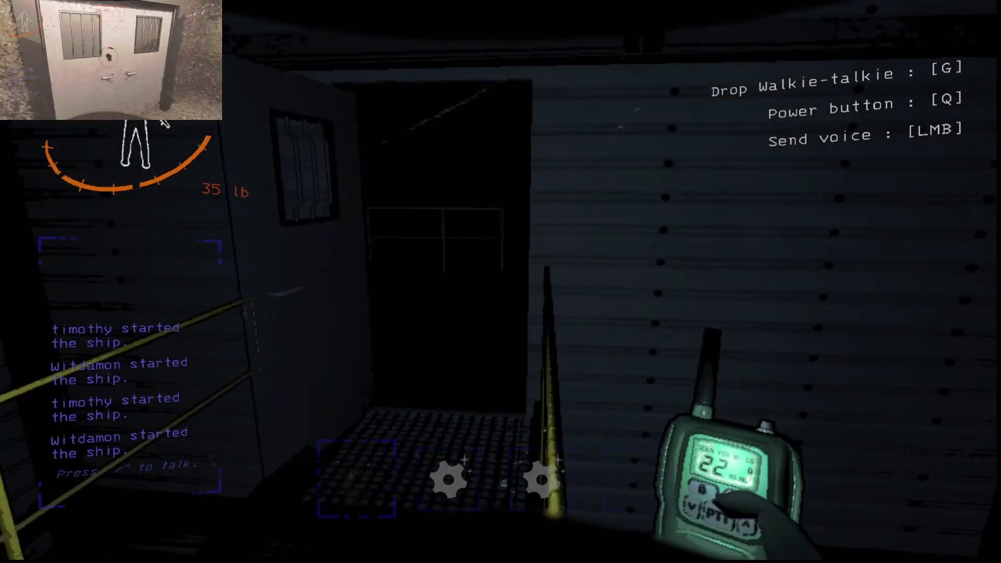
pyautogui.press('w')
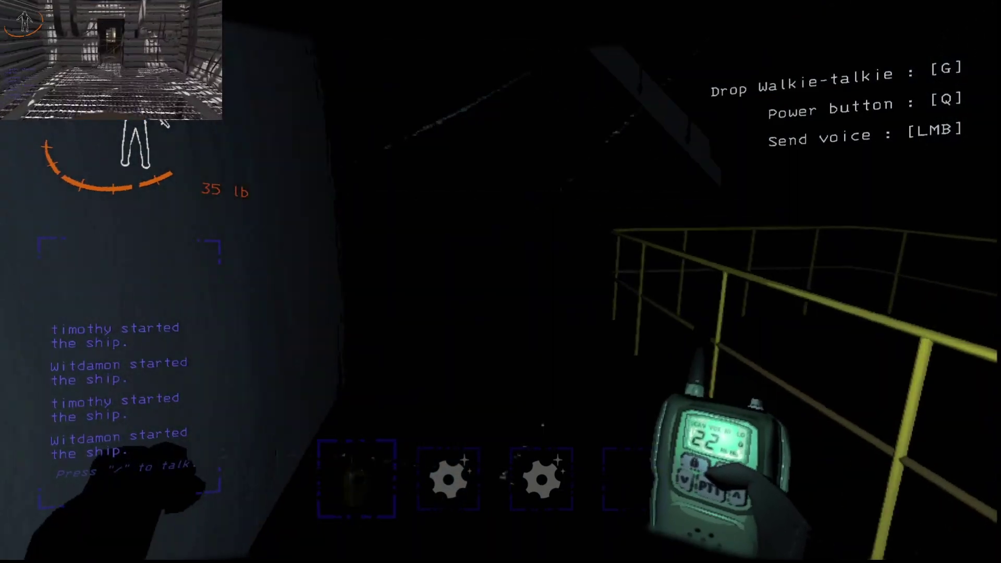
pyautogui.press('w')
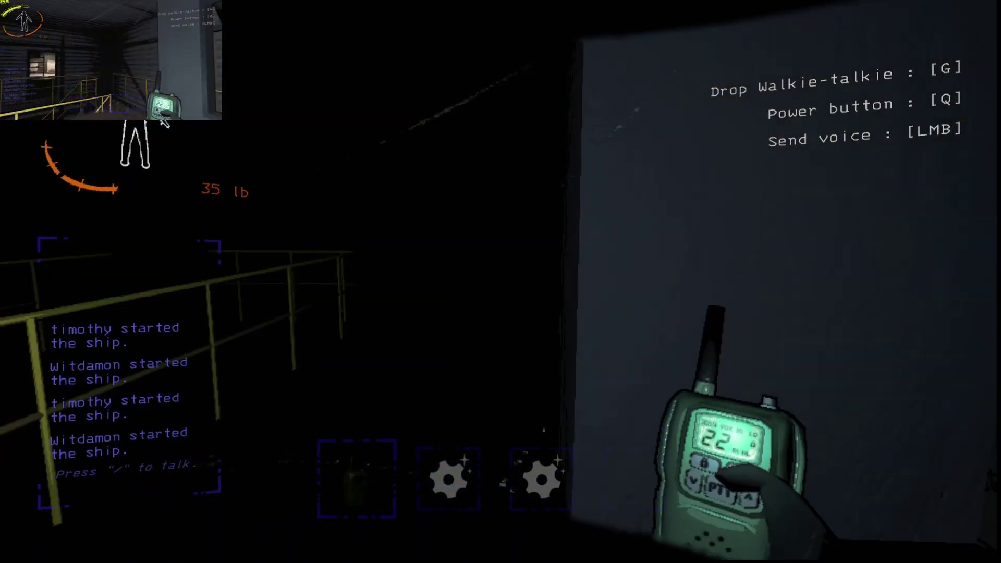
pyautogui.press('w')
pyautogui.press('w')
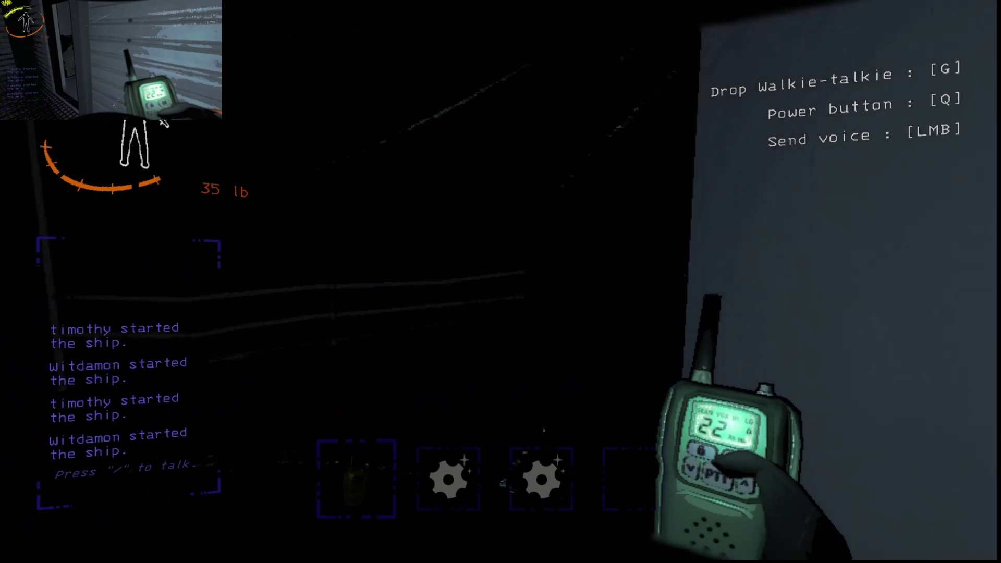
pyautogui.press('w')
pyautogui.press('w')
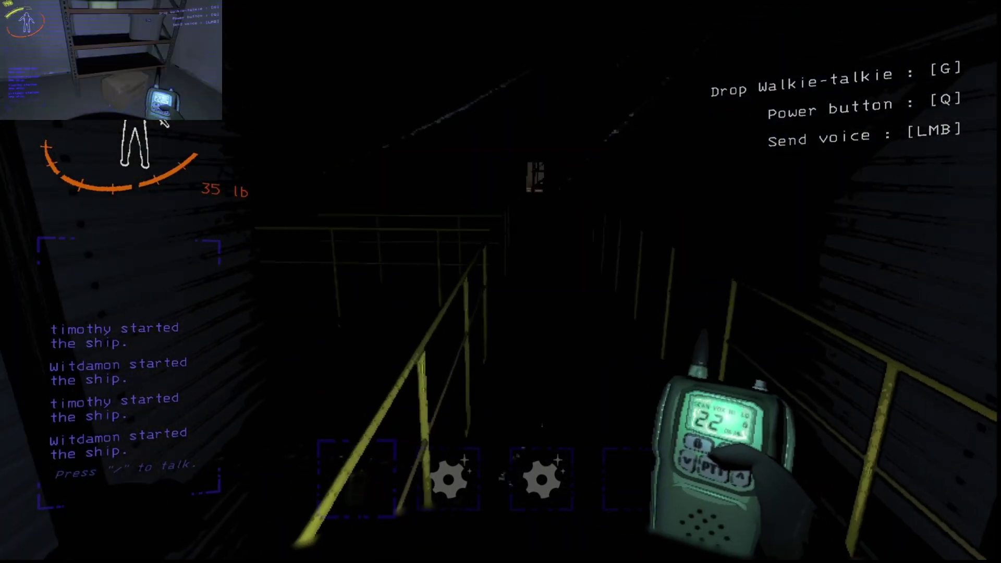
pyautogui.press('w')
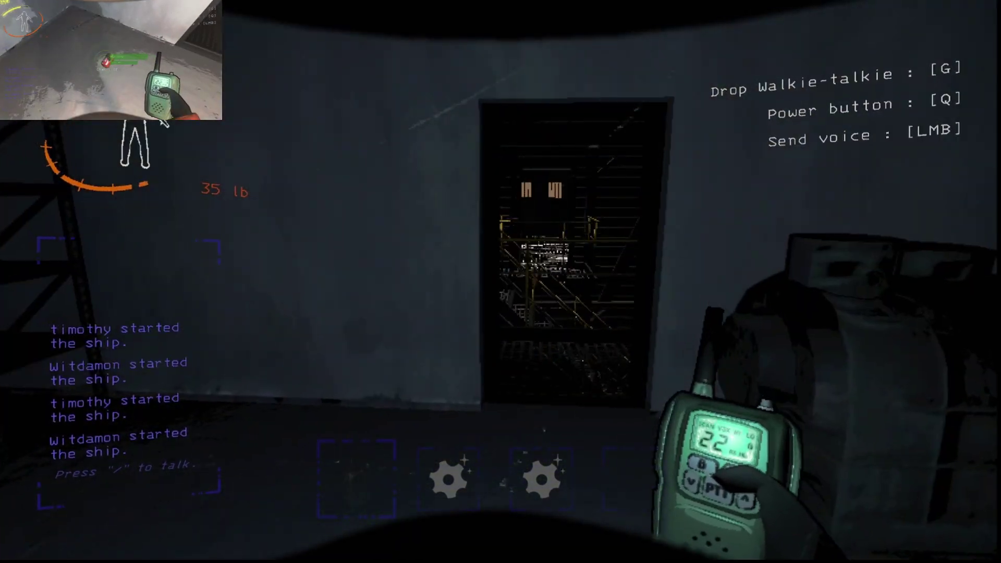
pyautogui.press('w')
pyautogui.press('w')
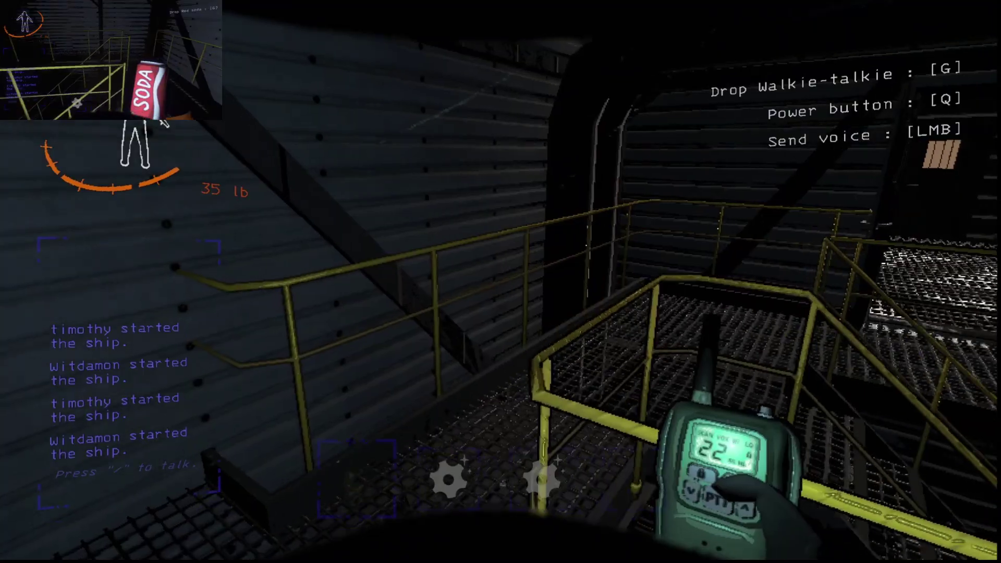
pyautogui.press('w')
pyautogui.press('e')
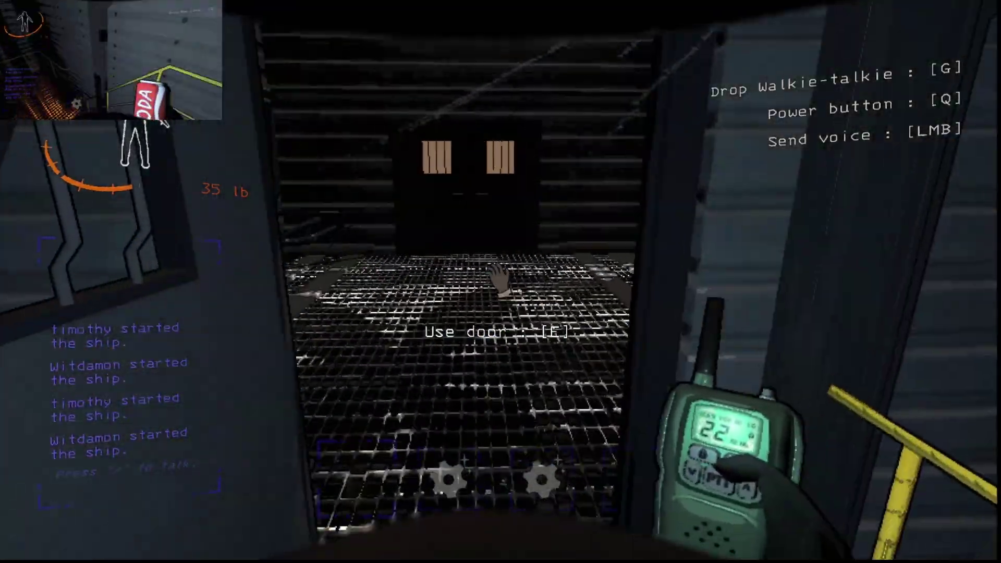
pyautogui.press('w')
pyautogui.press('w')
pyautogui.press('w')
pyautogui.press('w')
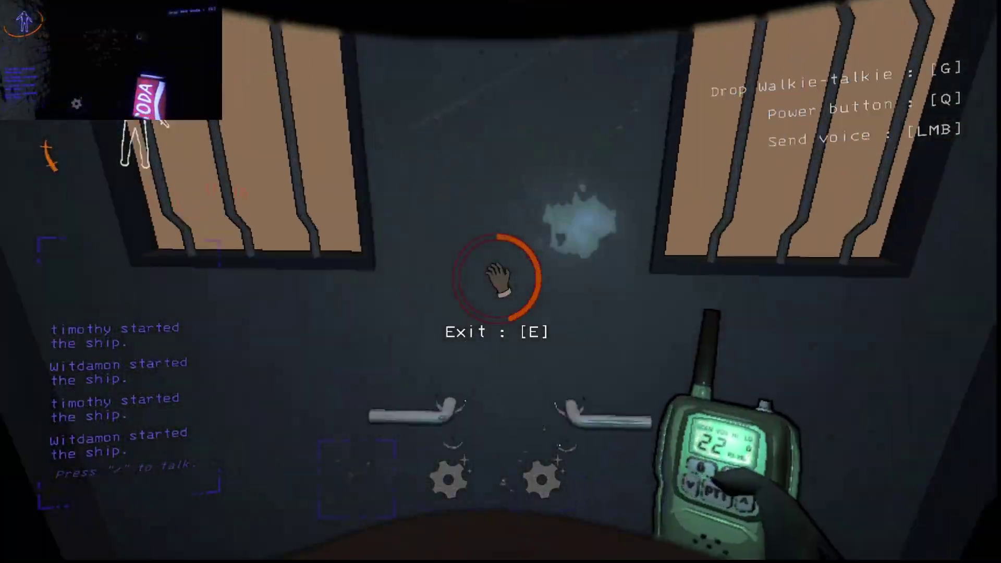
# Exit the facility, re-enter, then go back out the double doors to the scrap
pyautogui.press('e')
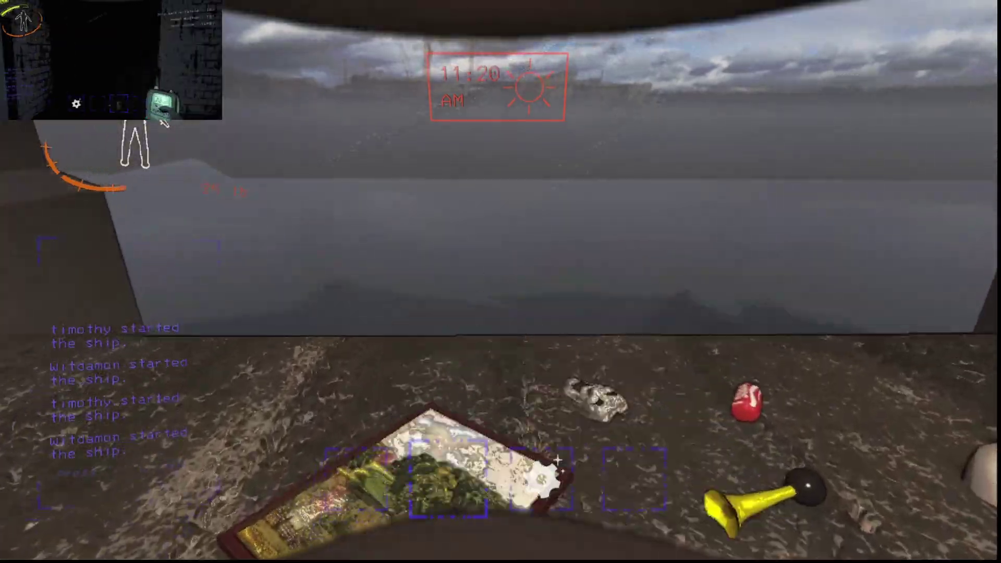
pyautogui.press('e')
pyautogui.press('w')
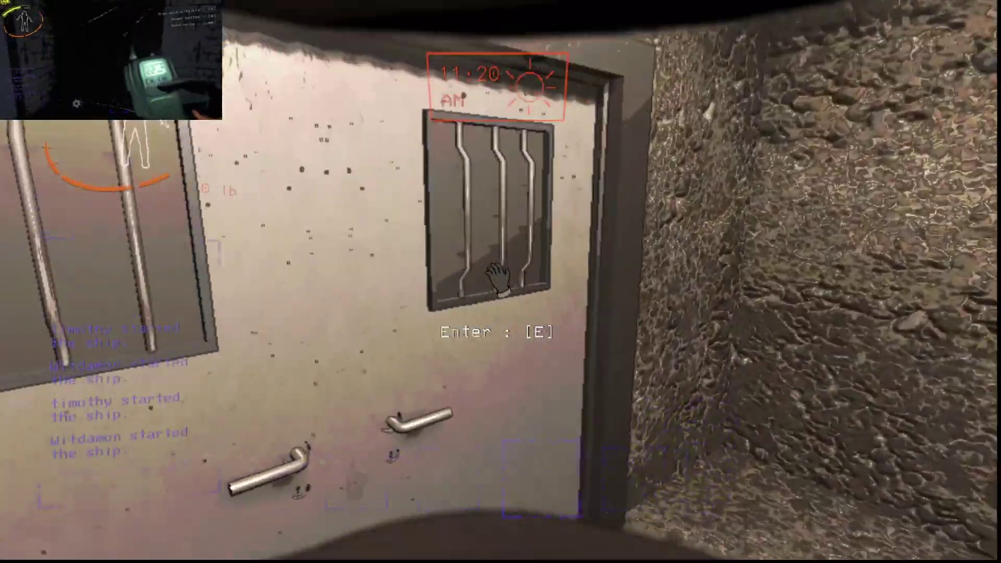
pyautogui.press('e')
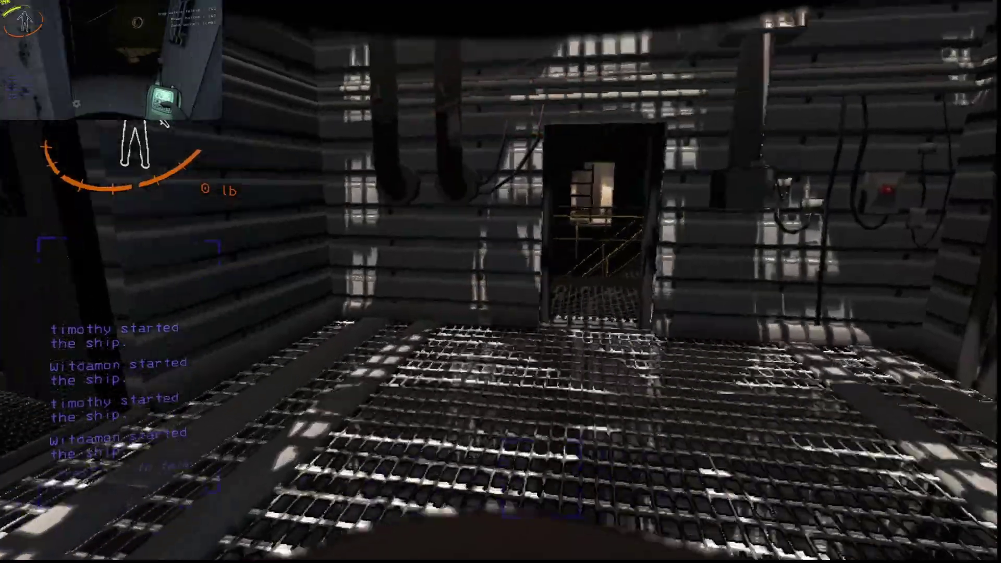
pyautogui.press('w')
pyautogui.press('w')
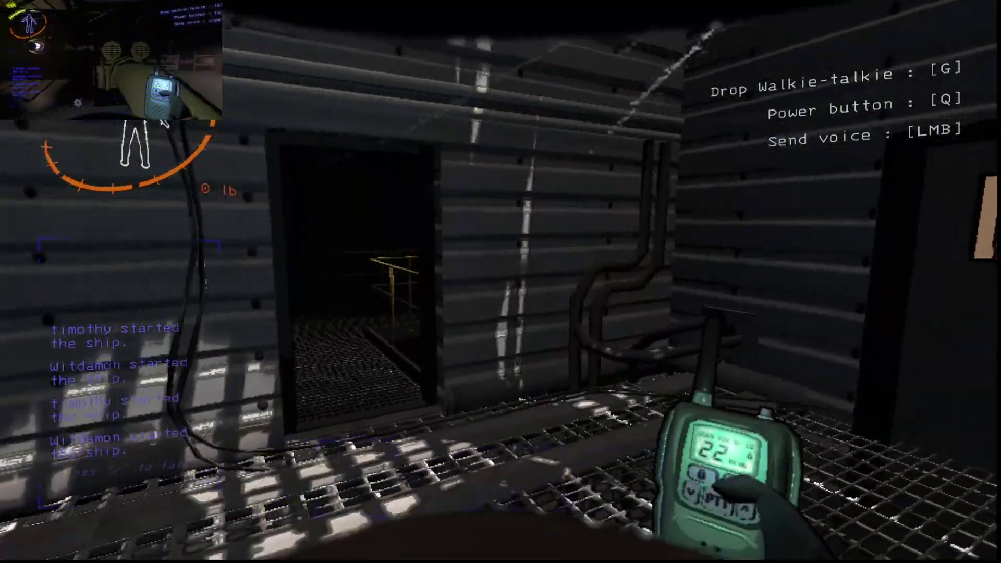
pyautogui.press('w')
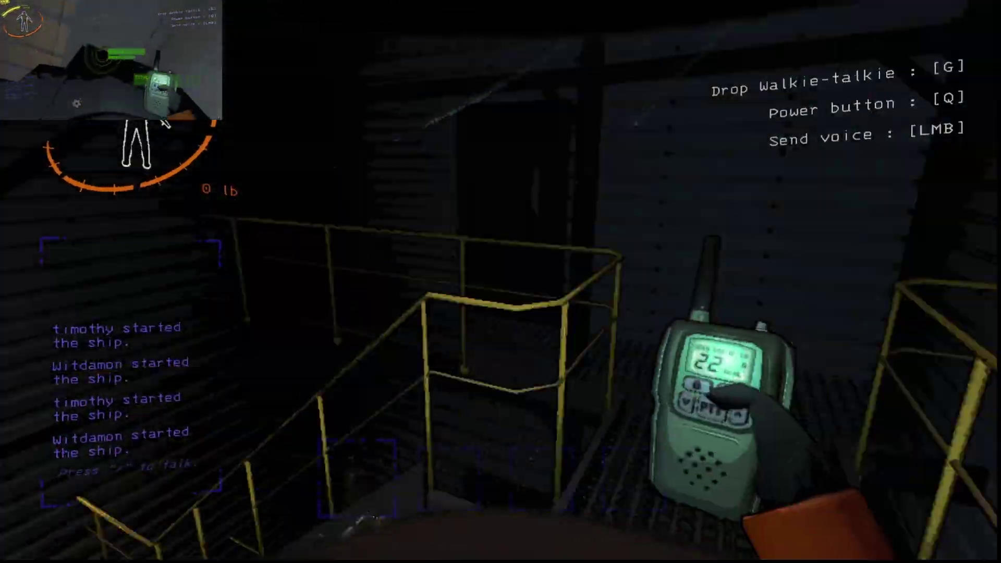
pyautogui.press('w')
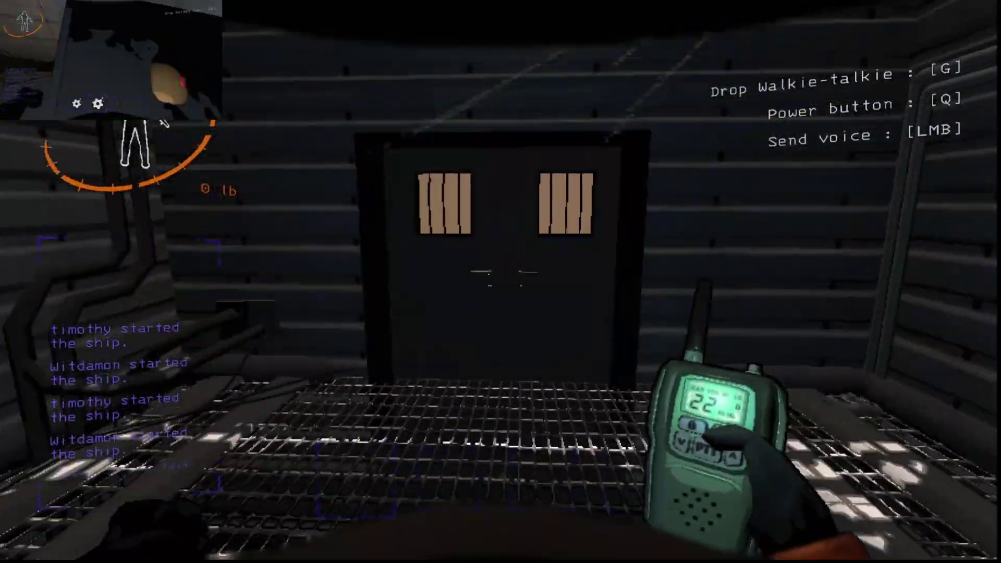
pyautogui.press('w')
pyautogui.press('e')
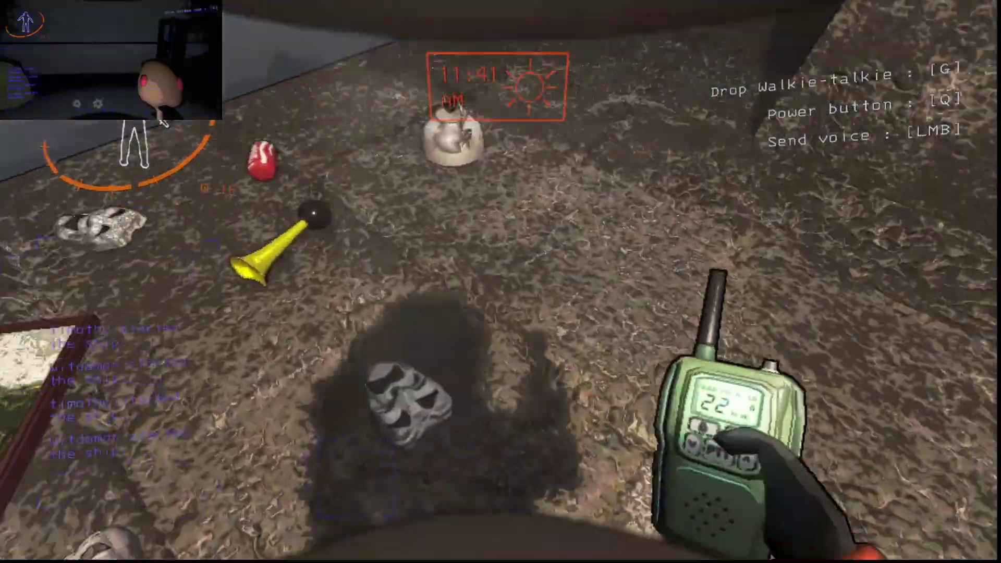
# Pick up the Comedy mask and framed painting and carry them to the ship
pyautogui.press('g')
pyautogui.press('e')
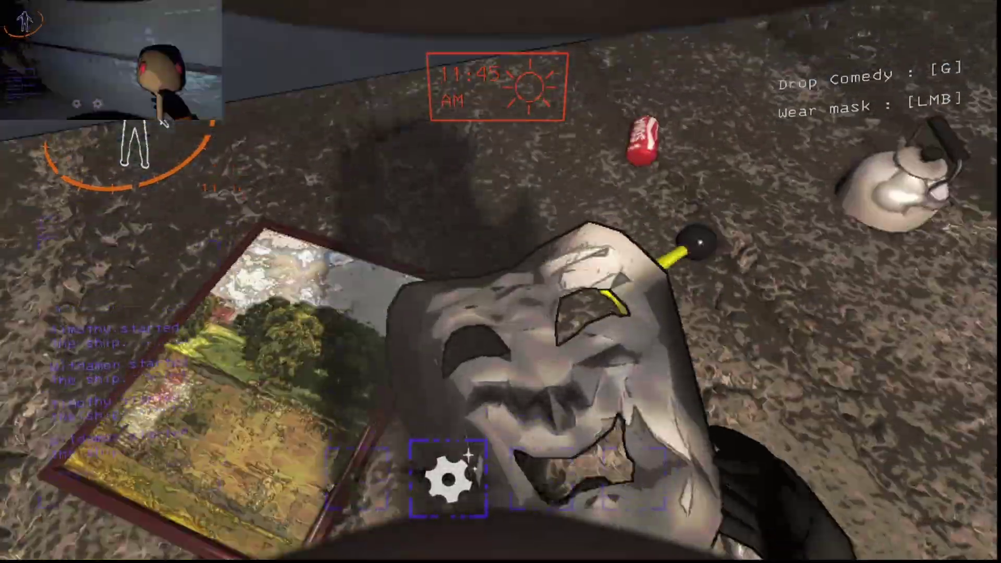
pyautogui.press('e')
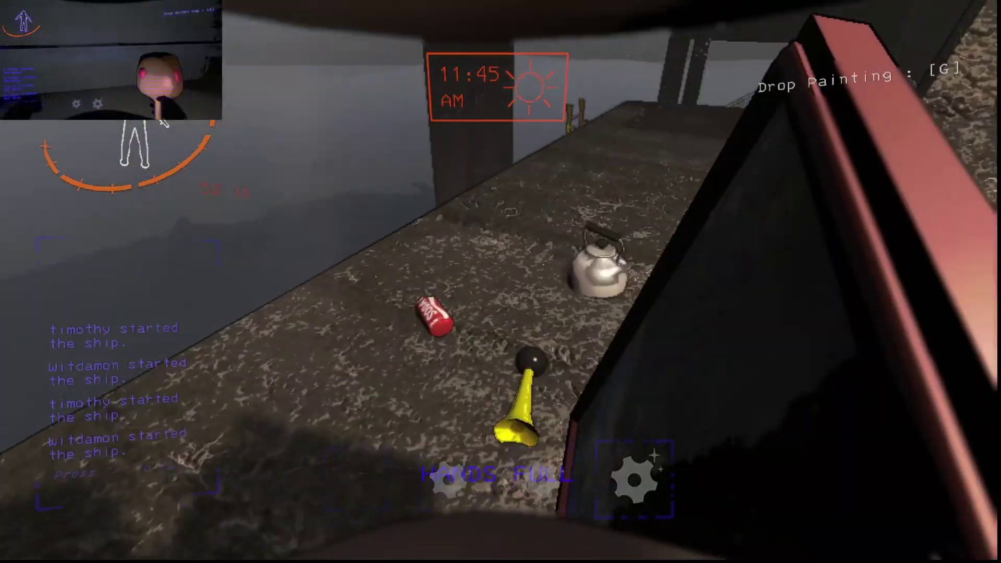
pyautogui.press('w')
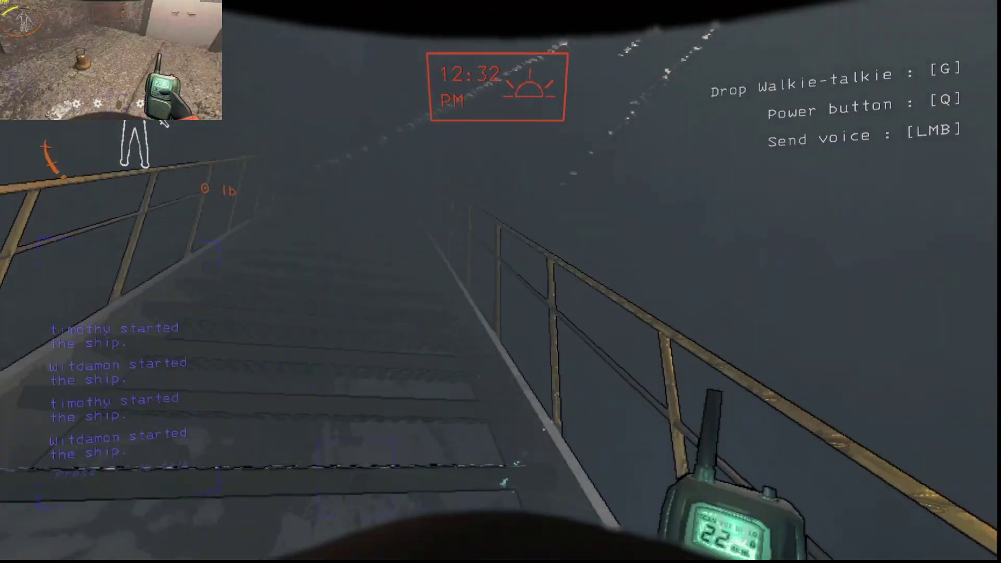
pyautogui.click(502, 282)
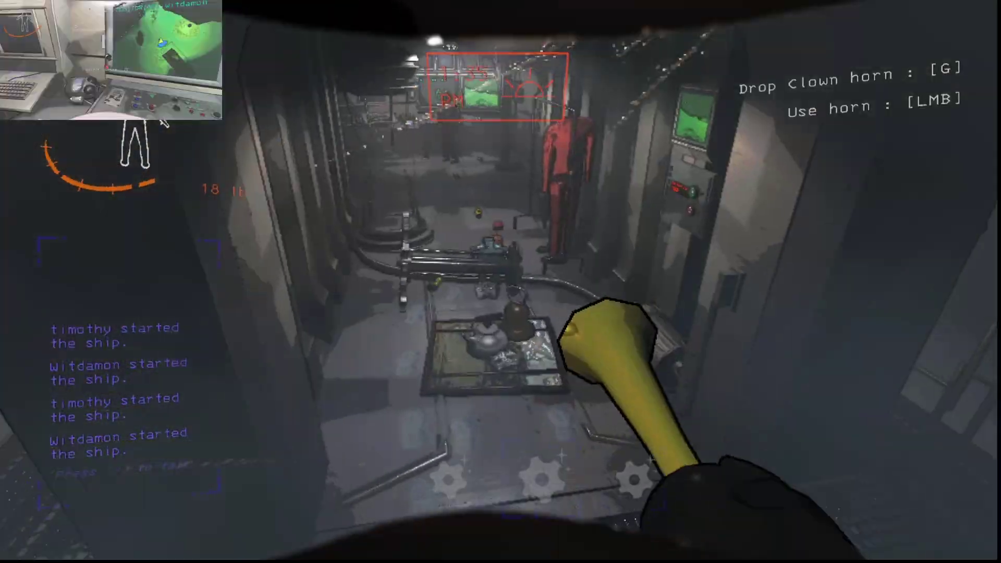
# Drop the clown horn and red soda on the ship's collected scrap pile
pyautogui.press('g')
pyautogui.press('e')
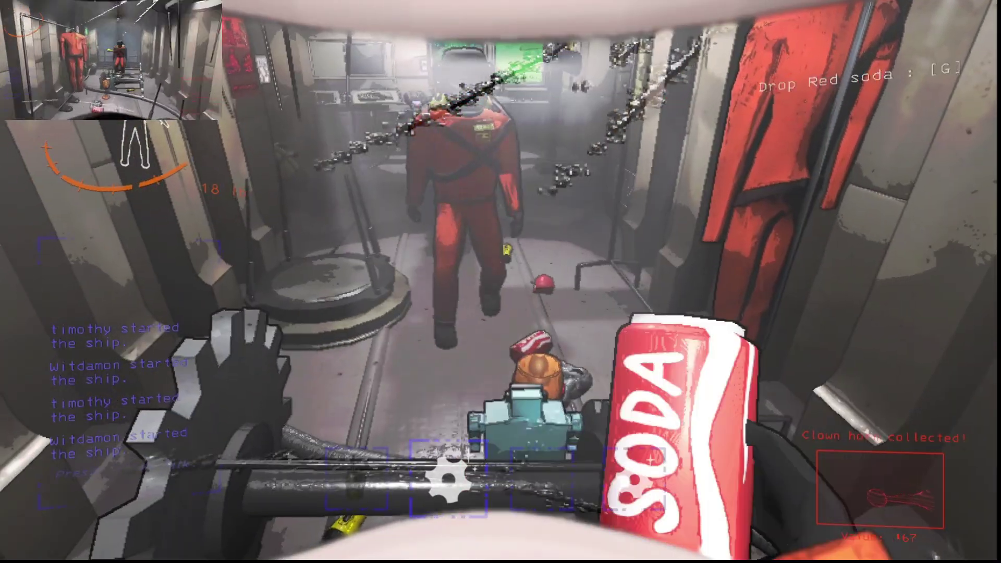
pyautogui.press('g')
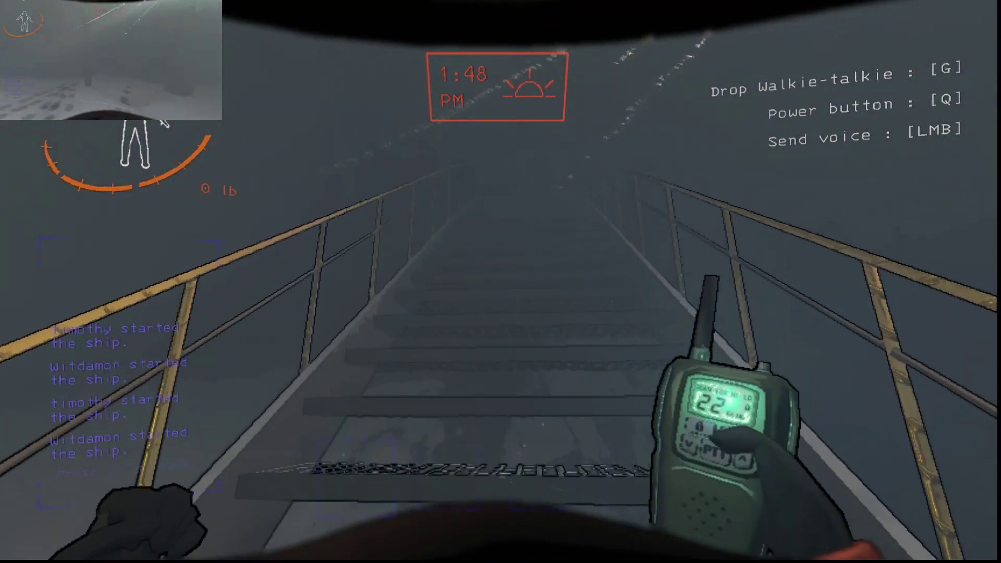
# Descend the long stairway and climb the successive outdoor staircases
pyautogui.press('w')
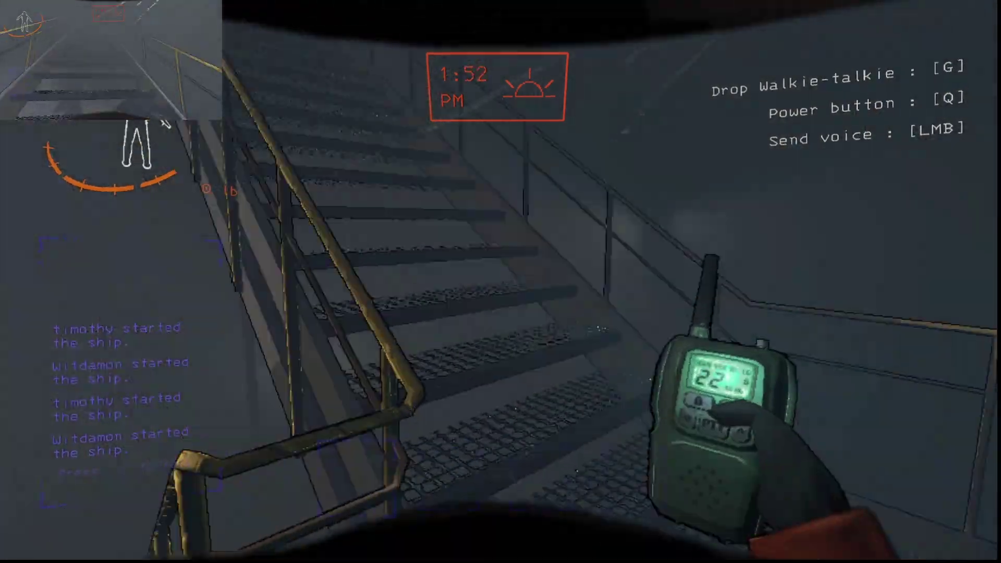
pyautogui.press('w')
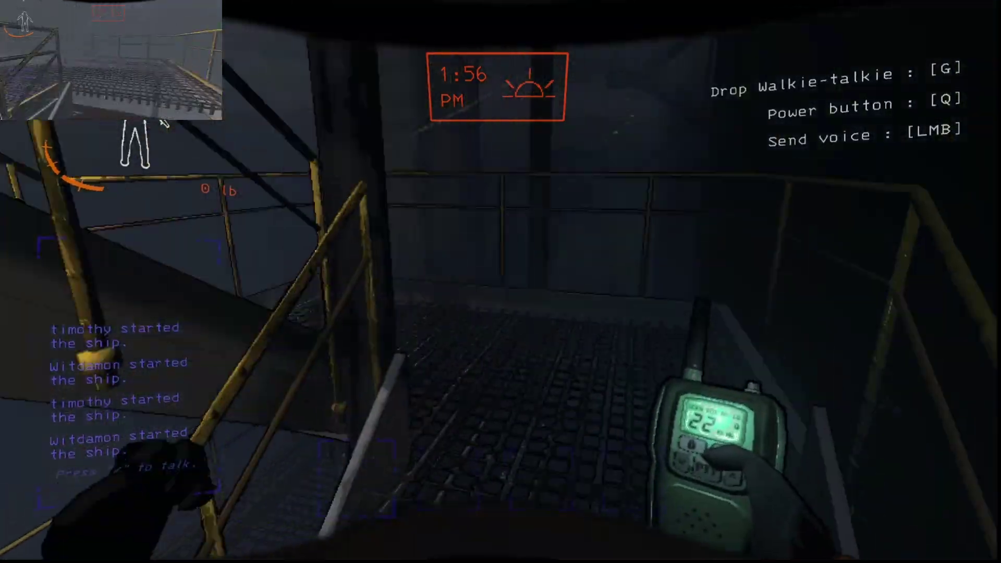
pyautogui.press('w')
pyautogui.press('w')
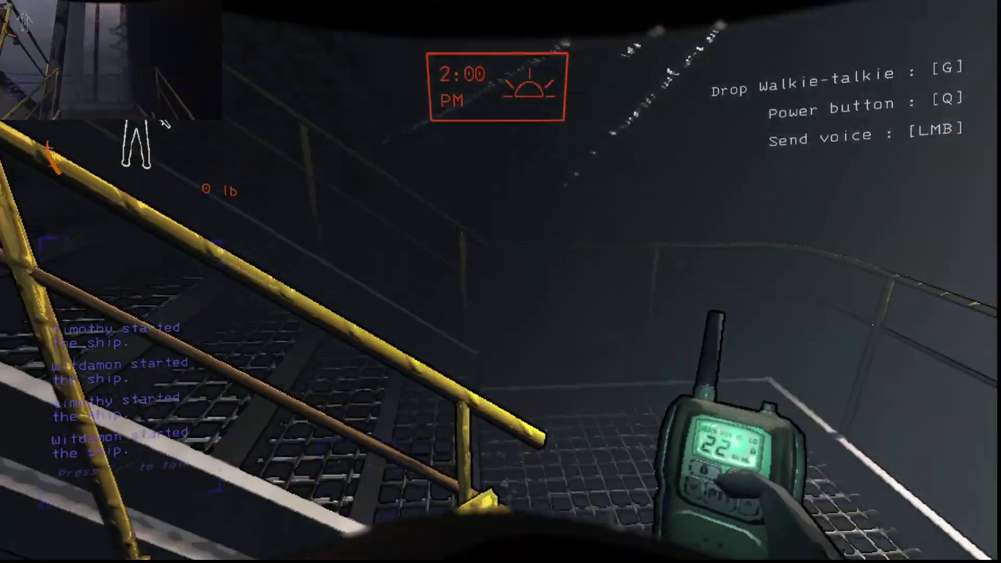
pyautogui.press('w')
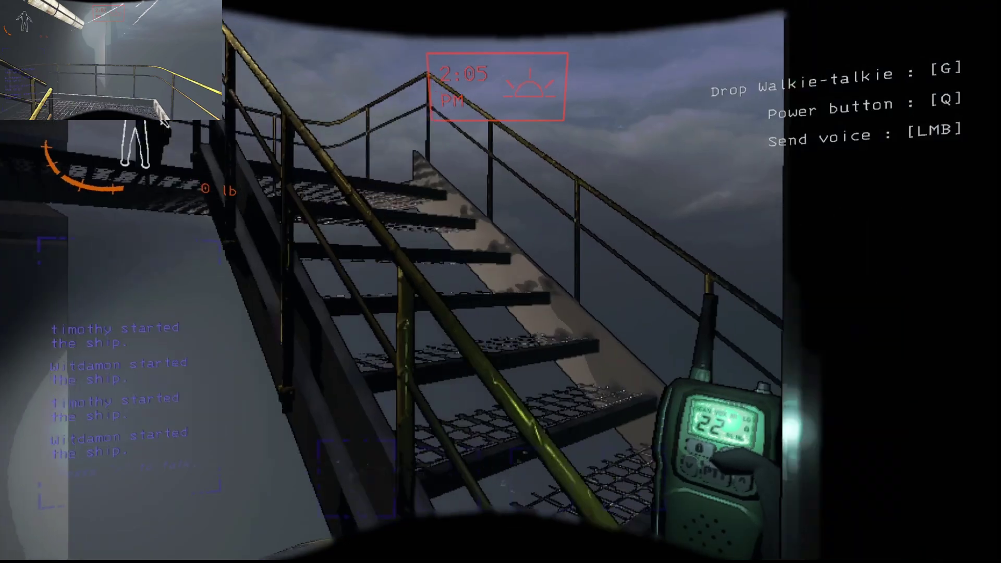
pyautogui.press('w')
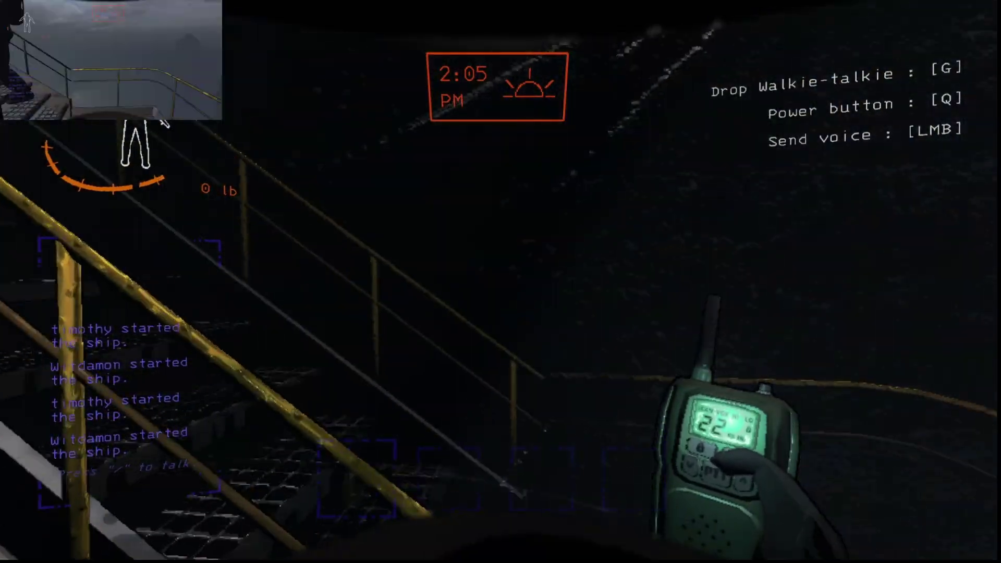
pyautogui.press('w')
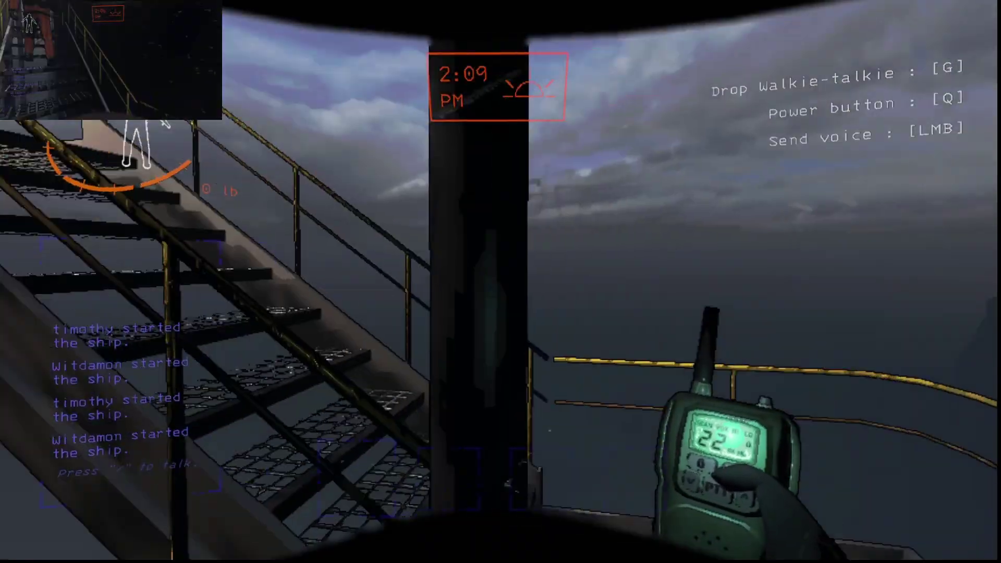
pyautogui.press('w')
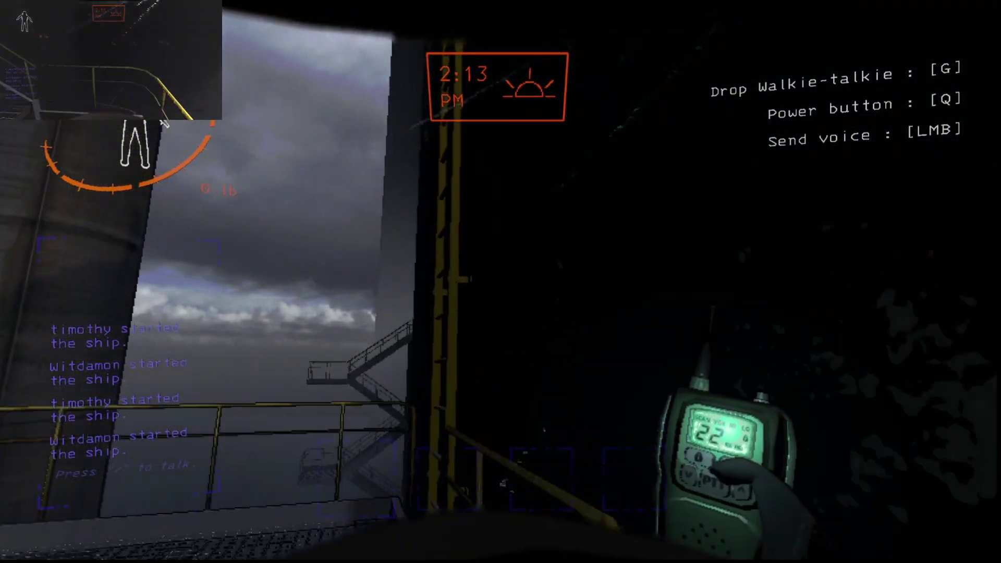
# Climb the yellow ladder and cross the upper catwalk to the FIRE EXIT door
pyautogui.press('w')
pyautogui.press('e')
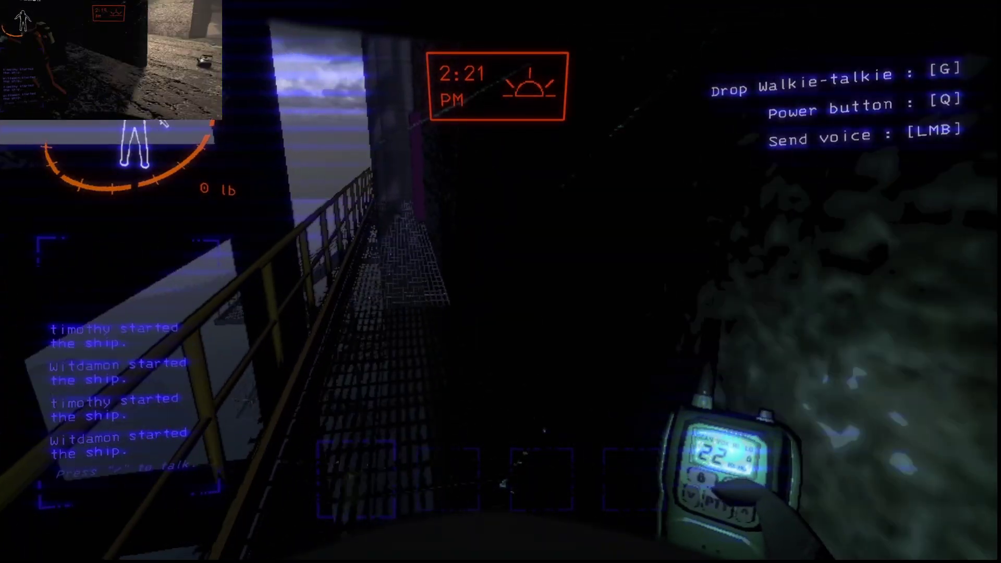
pyautogui.press('w')
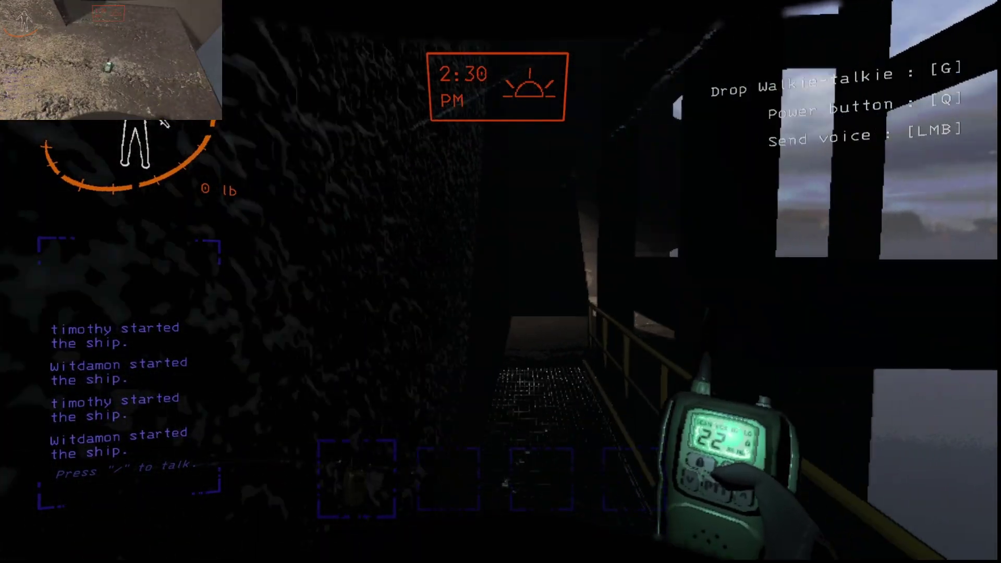
pyautogui.press('w')
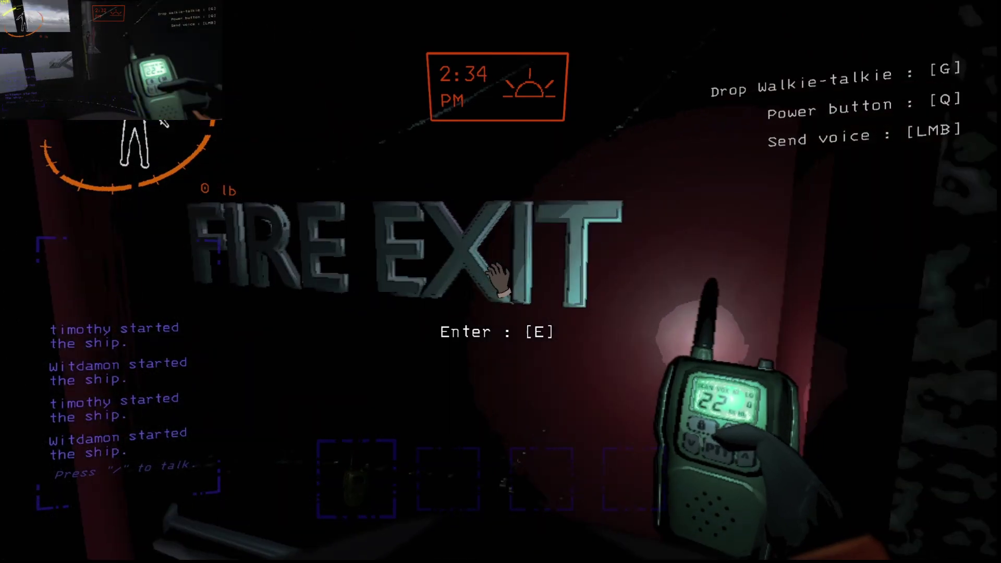
# Enter the fire exit and walk out to the teammate by the double door
pyautogui.press('e')
pyautogui.press('w')
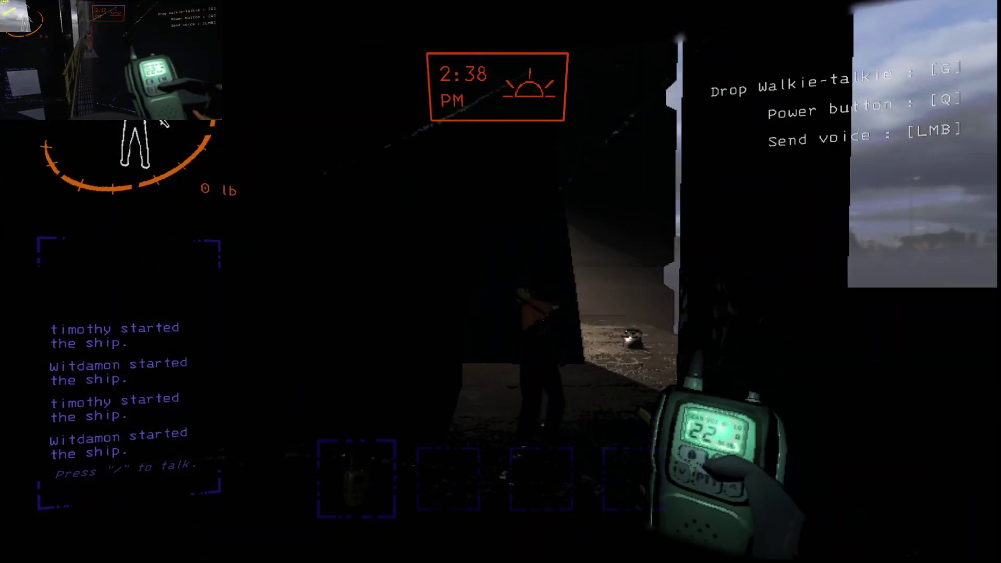
pyautogui.press('w')
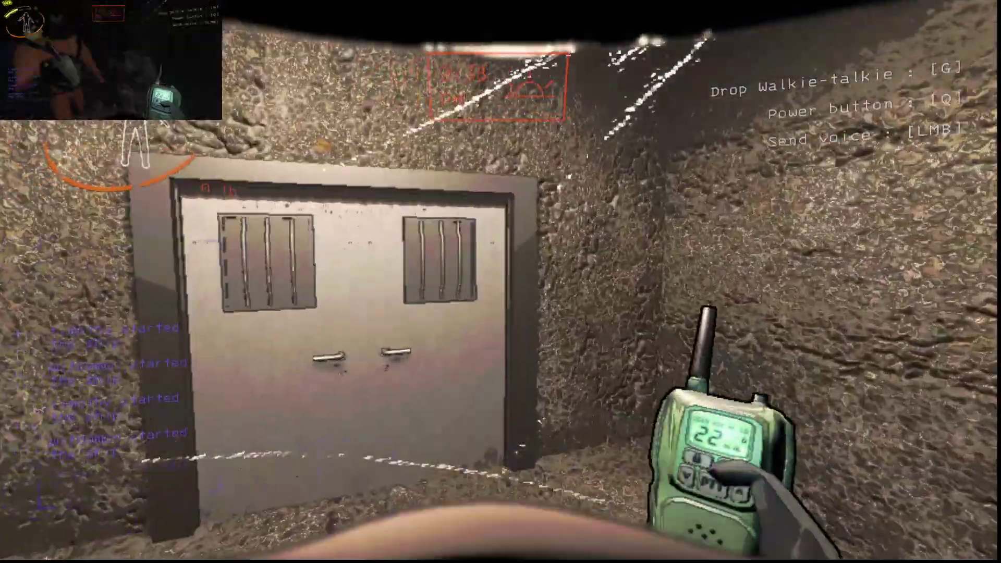
pyautogui.press('w')
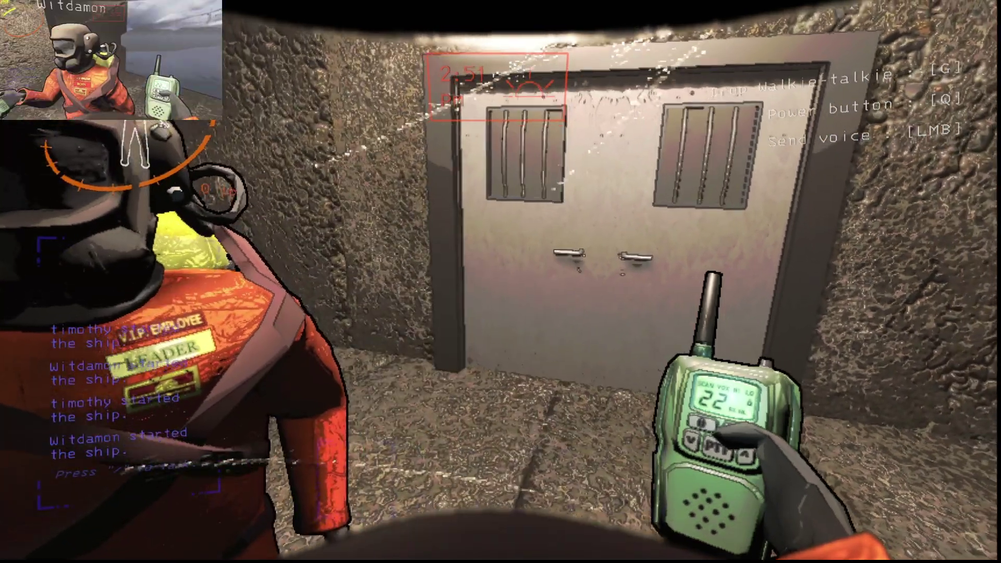
pyautogui.press('w')
pyautogui.press('w')
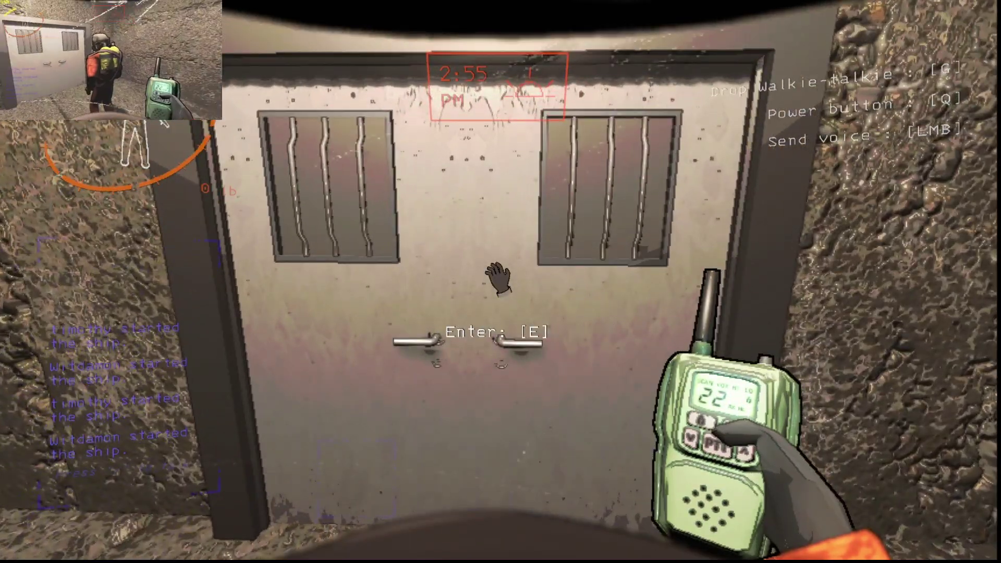
# Go through the double door and follow the teammate along the ledge to the kettle
pyautogui.press('a')
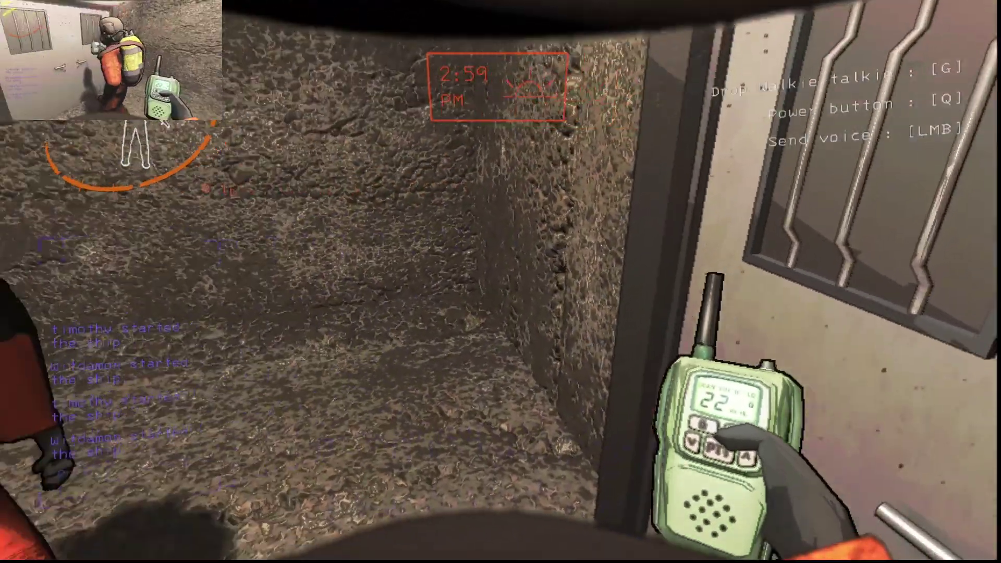
pyautogui.press('a')
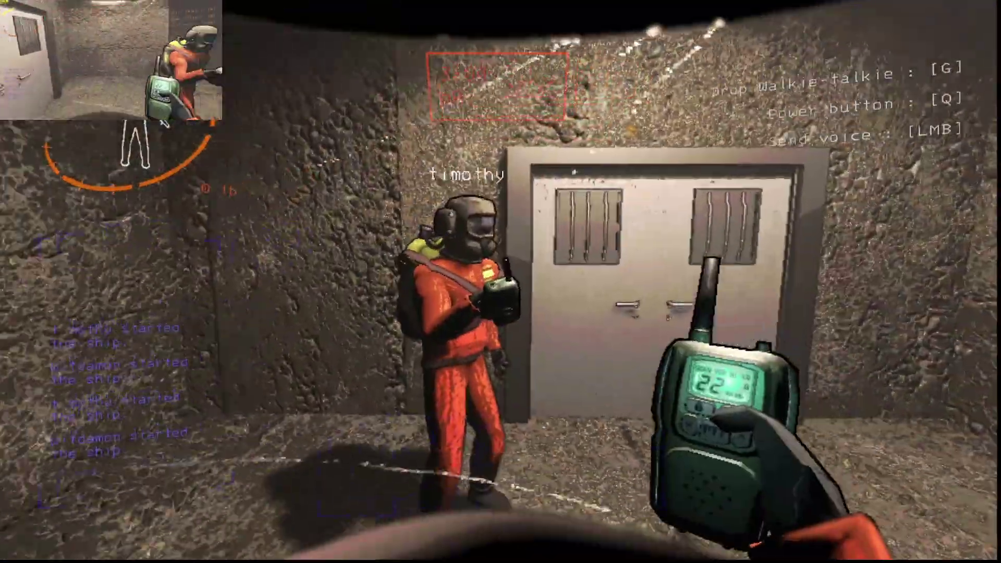
pyautogui.press('w')
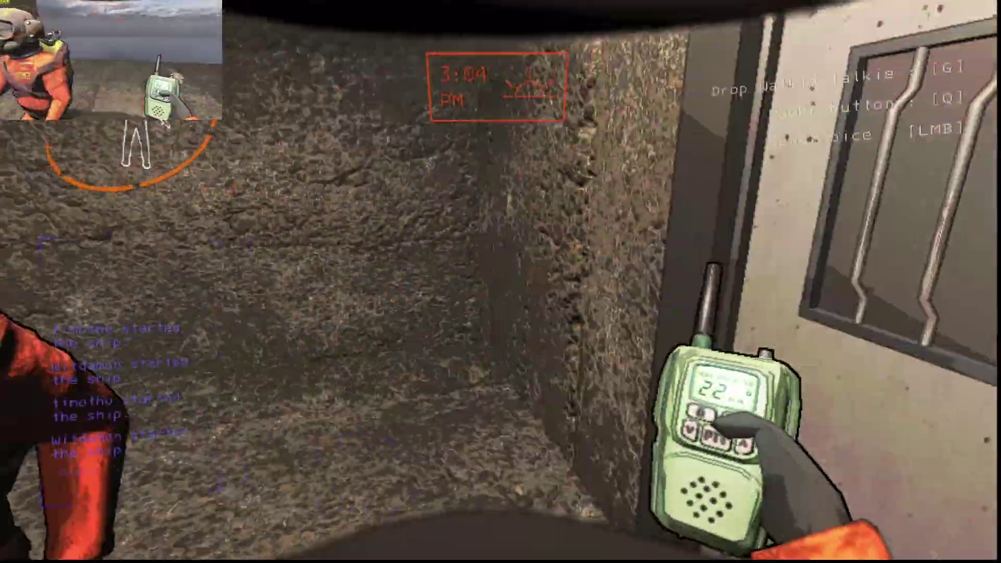
pyautogui.press('w')
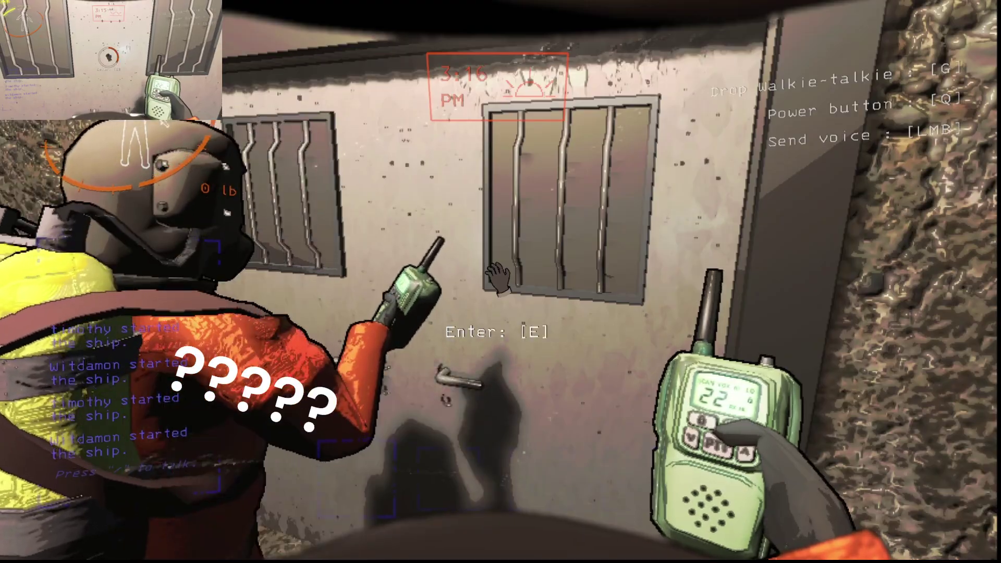
pyautogui.press('e')
pyautogui.press('w')
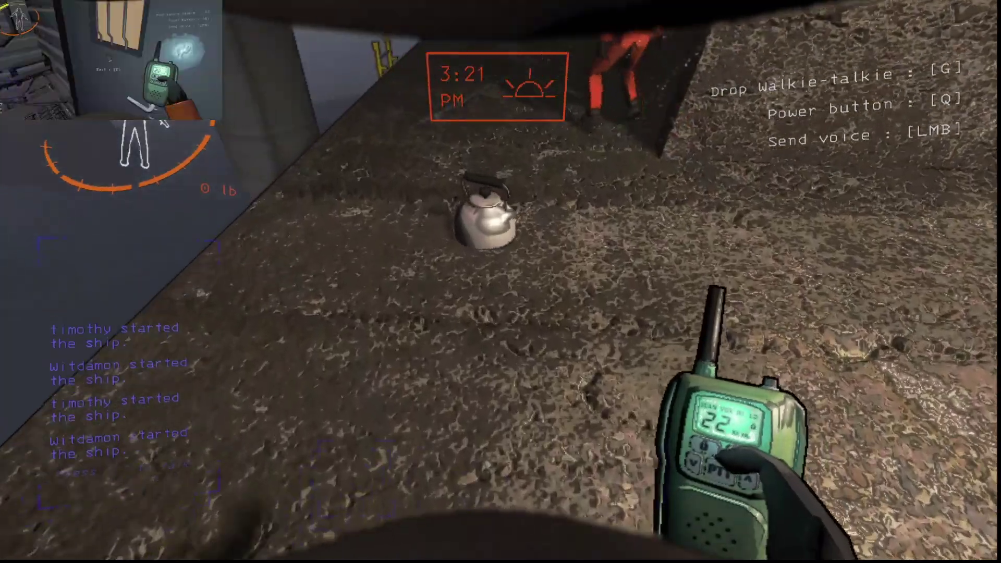
# Grab the tea kettle and carry it along the outdoor catwalks toward the lit ship
pyautogui.press('e')
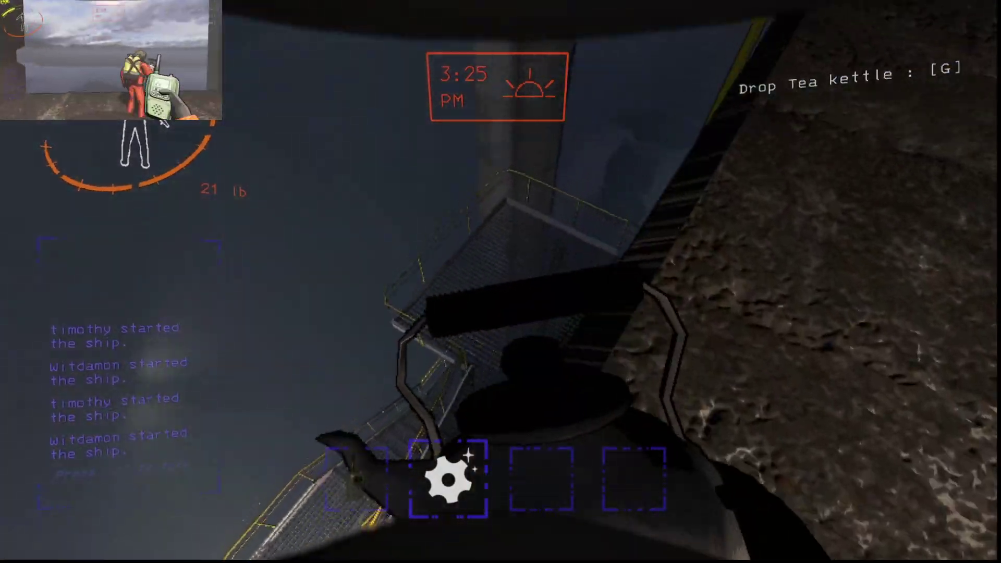
pyautogui.press('w')
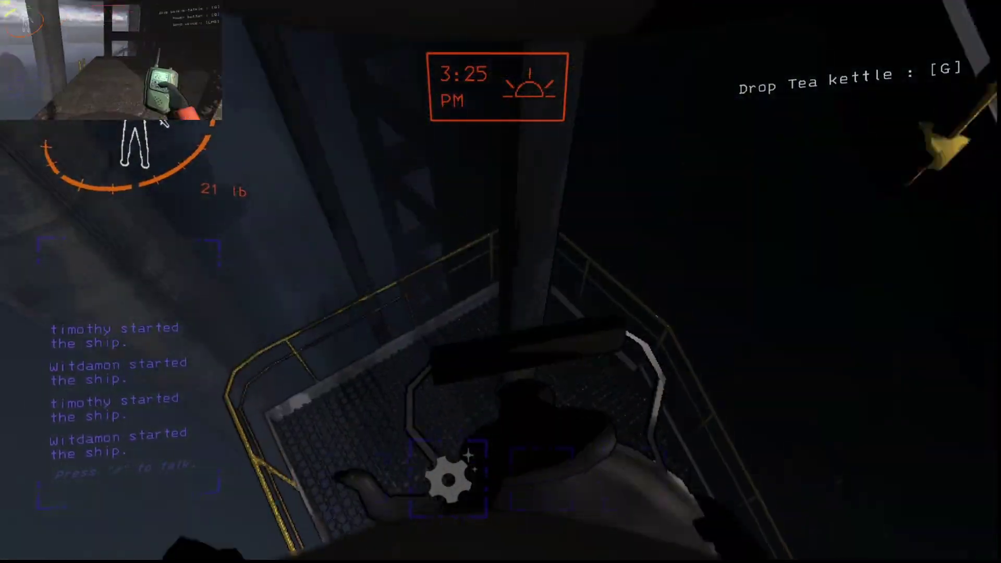
pyautogui.press('w')
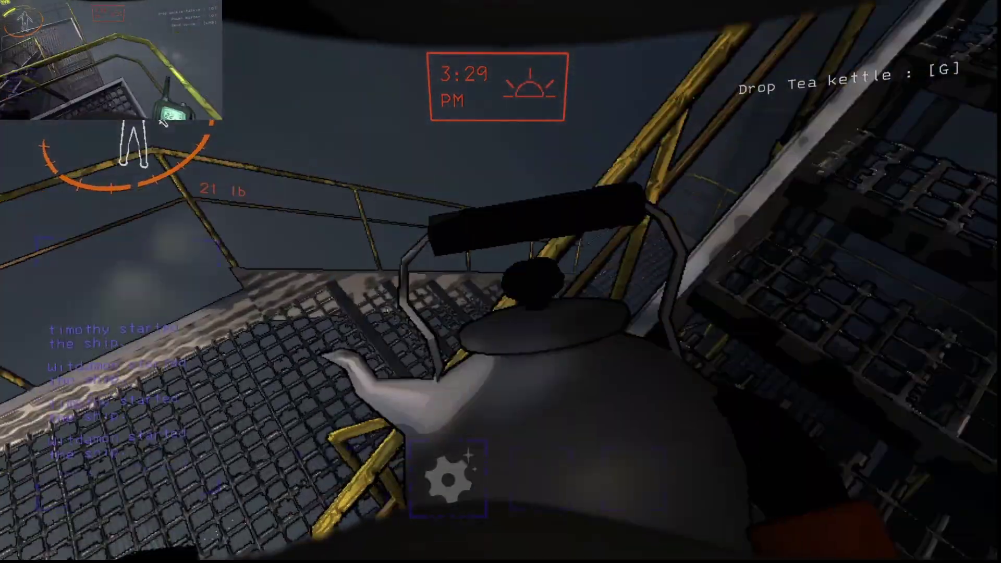
pyautogui.press('w')
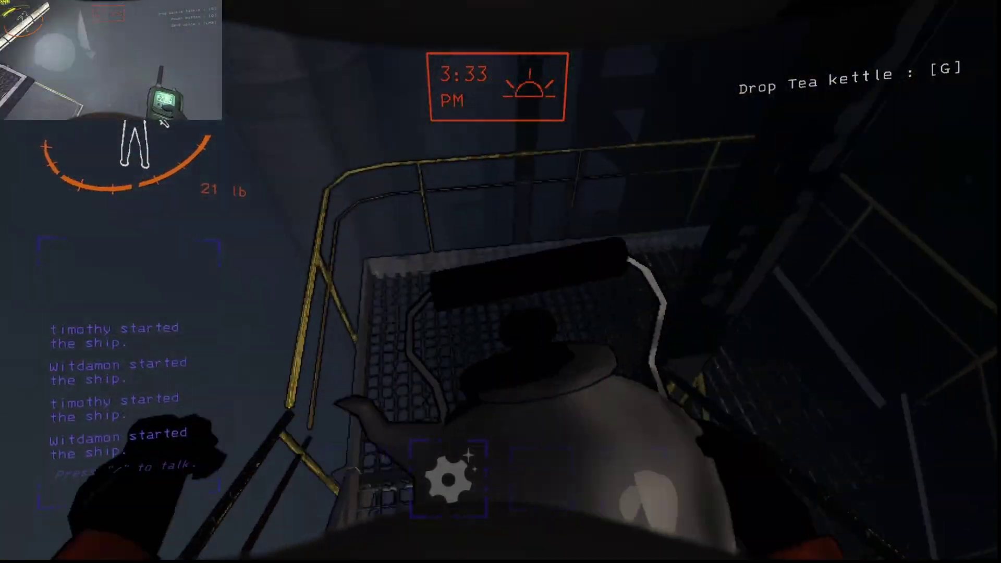
pyautogui.press('w')
pyautogui.press('w')
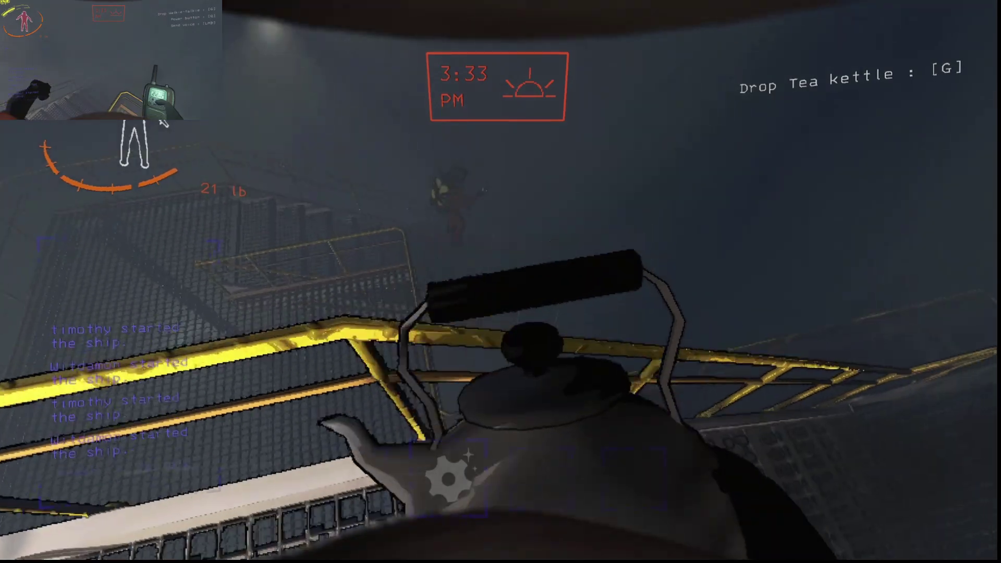
pyautogui.press('w')
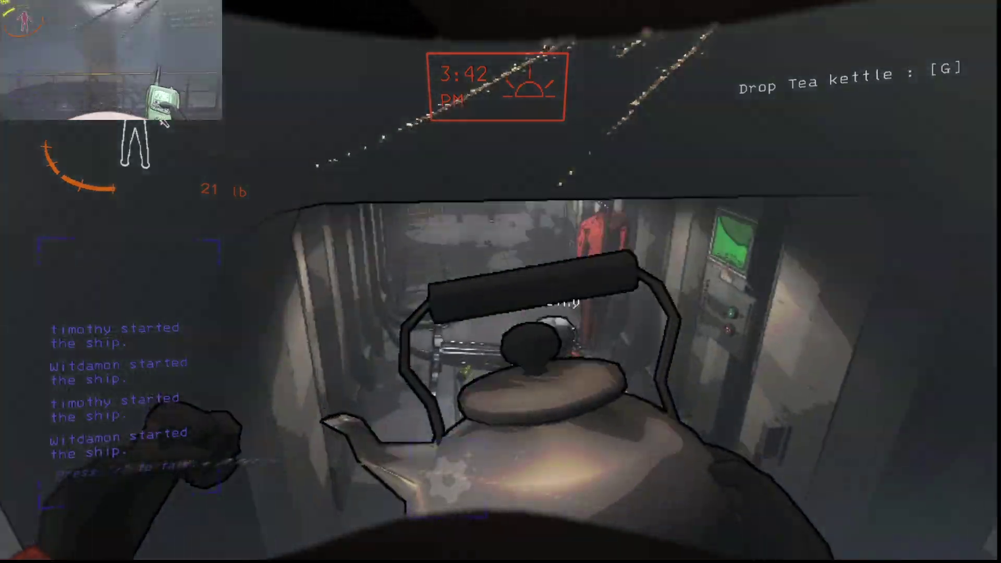
# Drop the tea kettle inside the ship and walk toward the monitors
pyautogui.press('g')
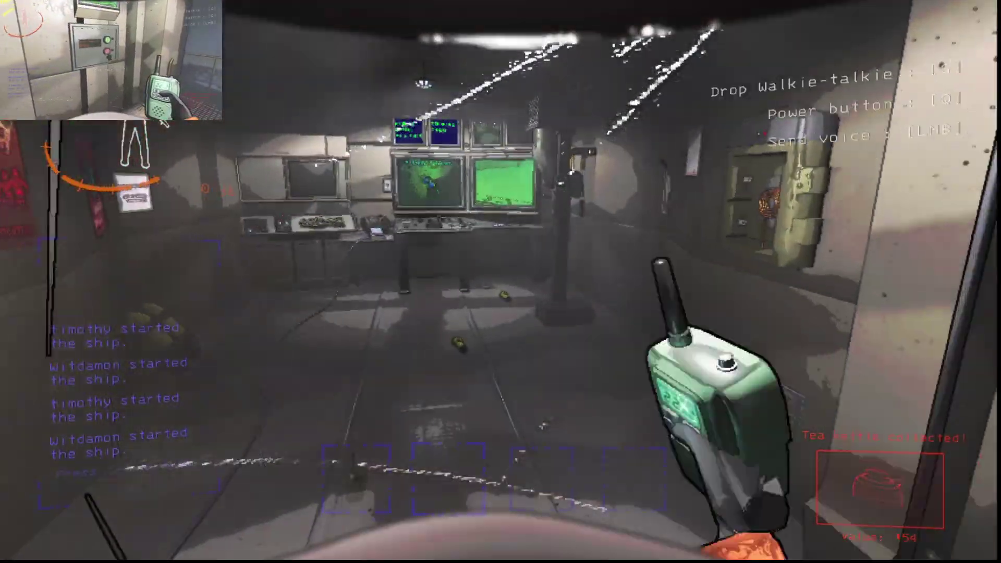
pyautogui.press('w')
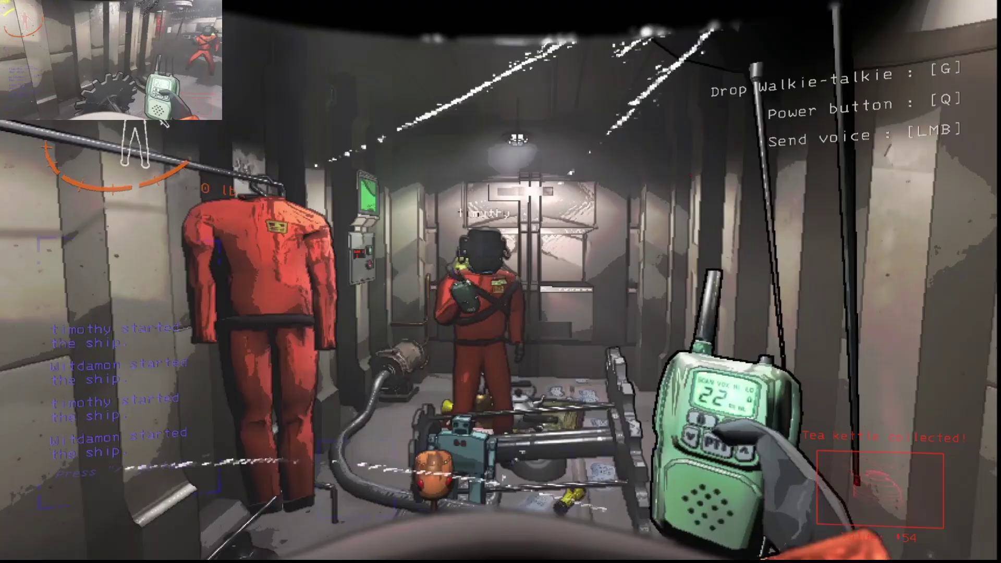
pyautogui.press('w')
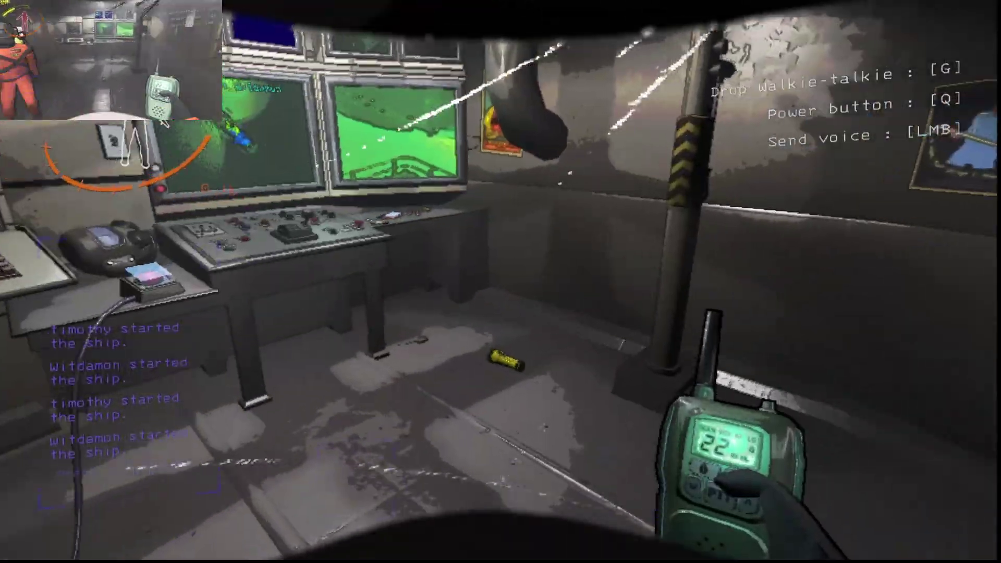
# Pull the launch lever, gesture to the teammate, and charge the walkie-talkie
pyautogui.press('w')
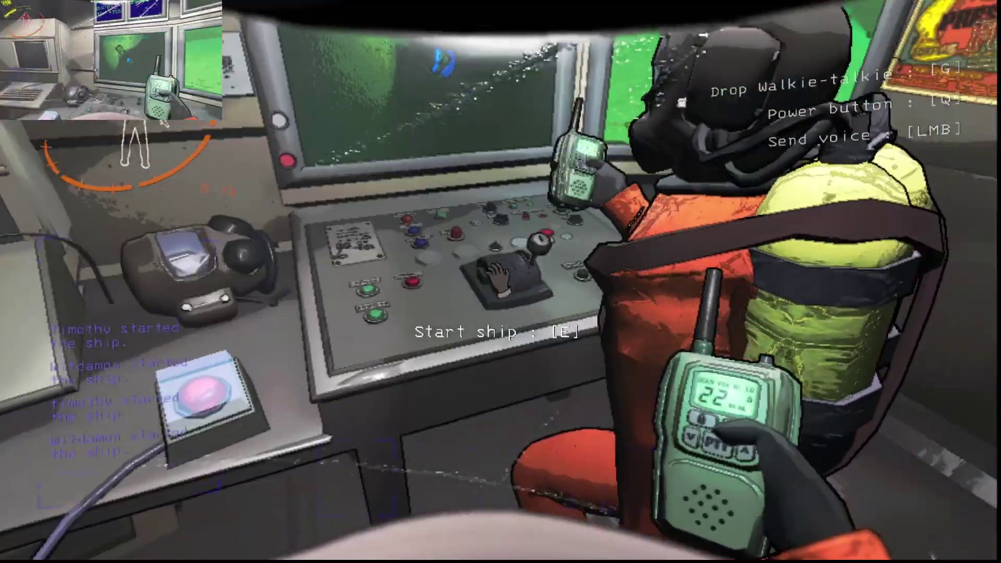
pyautogui.press('e')
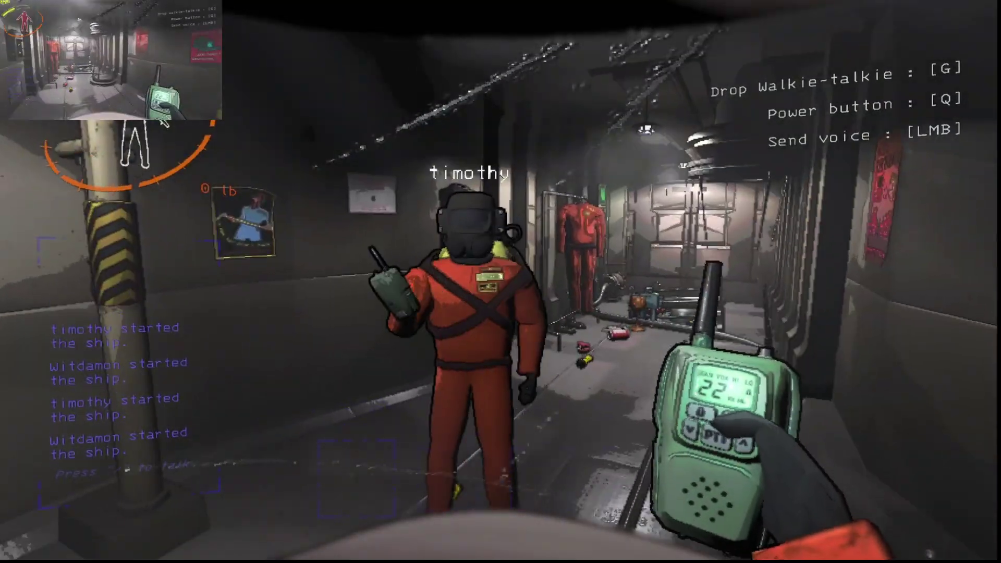
pyautogui.press('1')
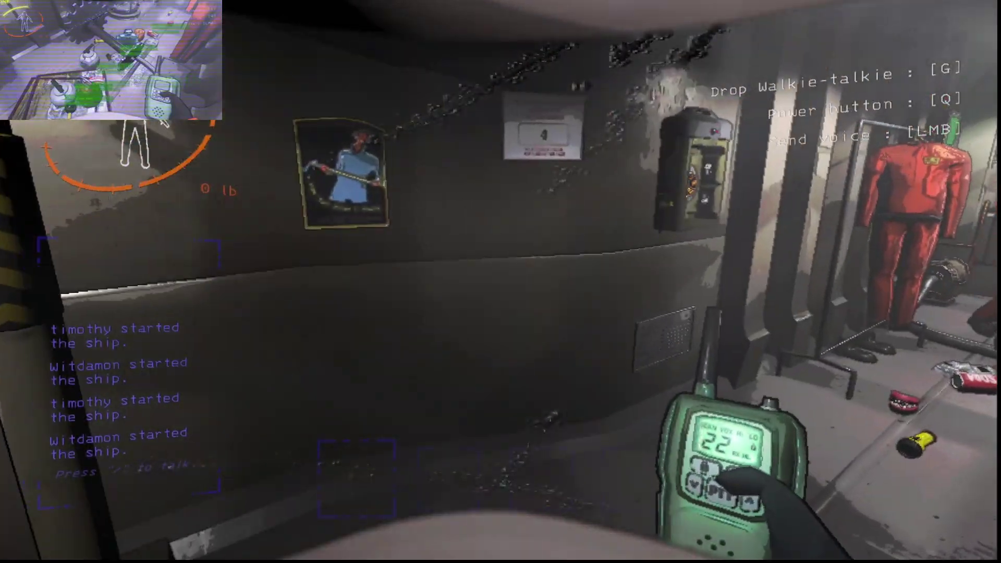
pyautogui.press('e')
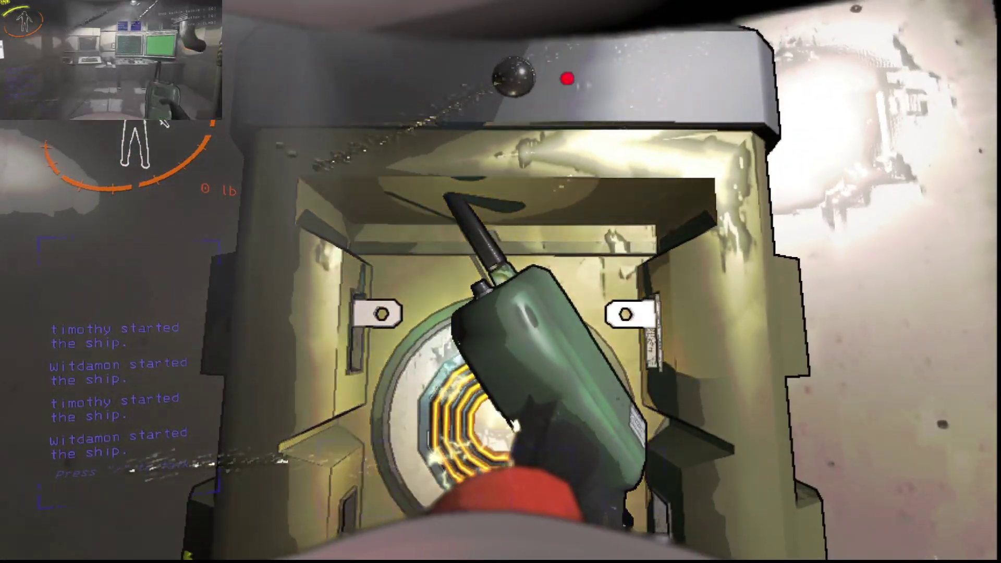